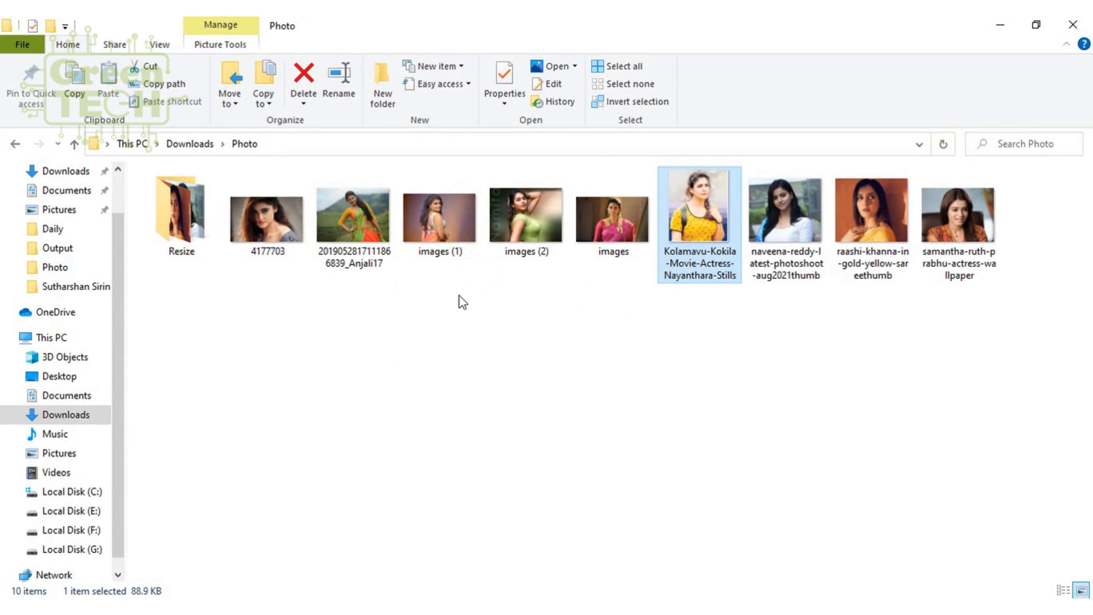
- View the image copies in the Resize subfolder and return to the Photo folder
click(196, 200)
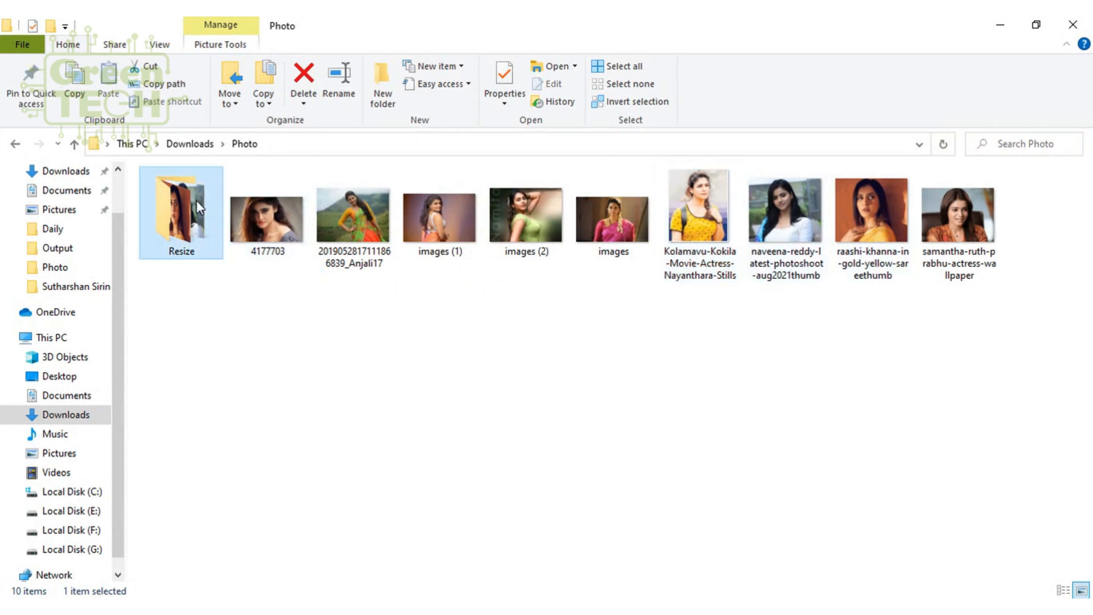
double_click(196, 200)
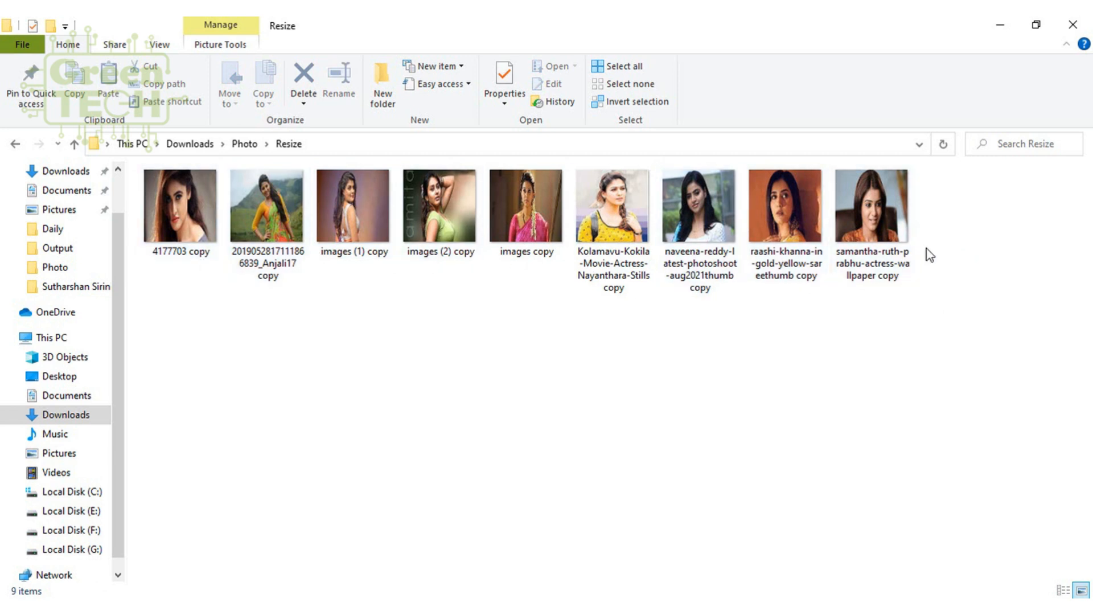
click(244, 143)
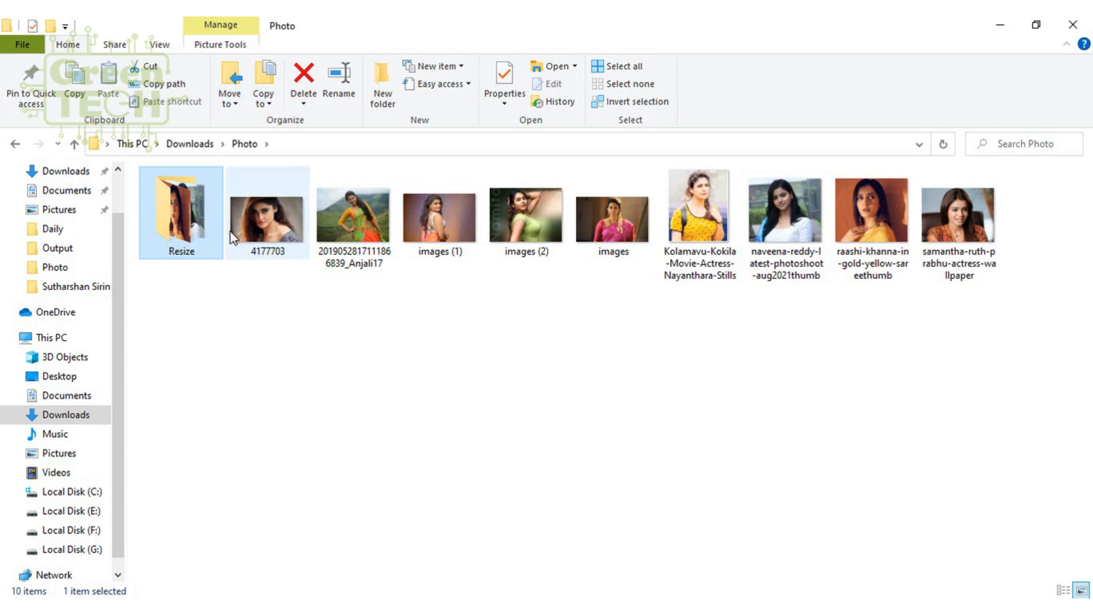
- Launch Adobe Photoshop from the desktop and switch back to the Photo folder in File Explorer
click(580, 604)
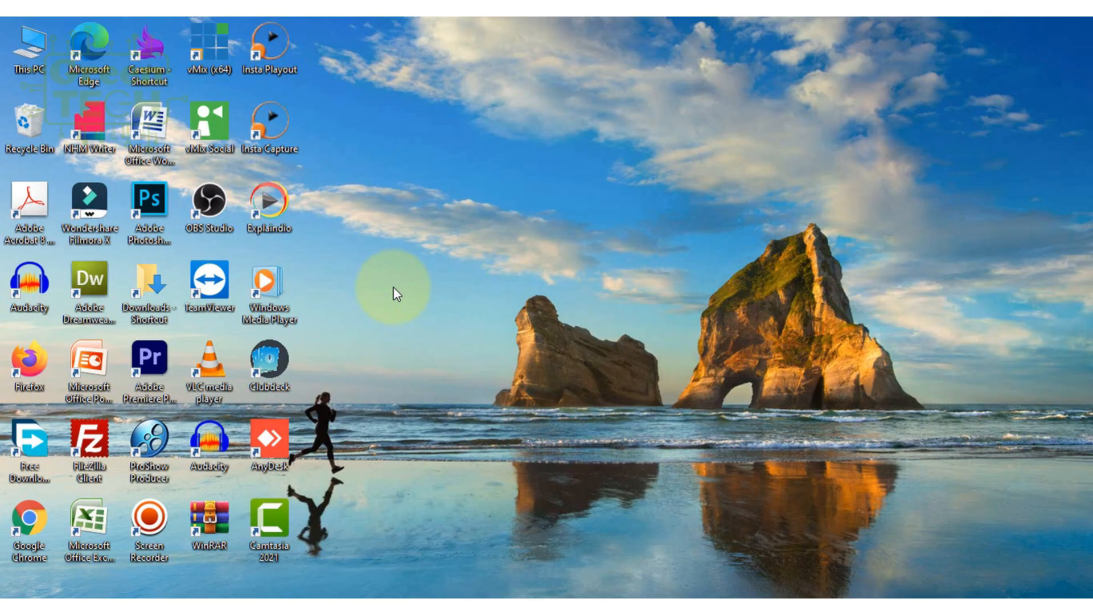
click(162, 202)
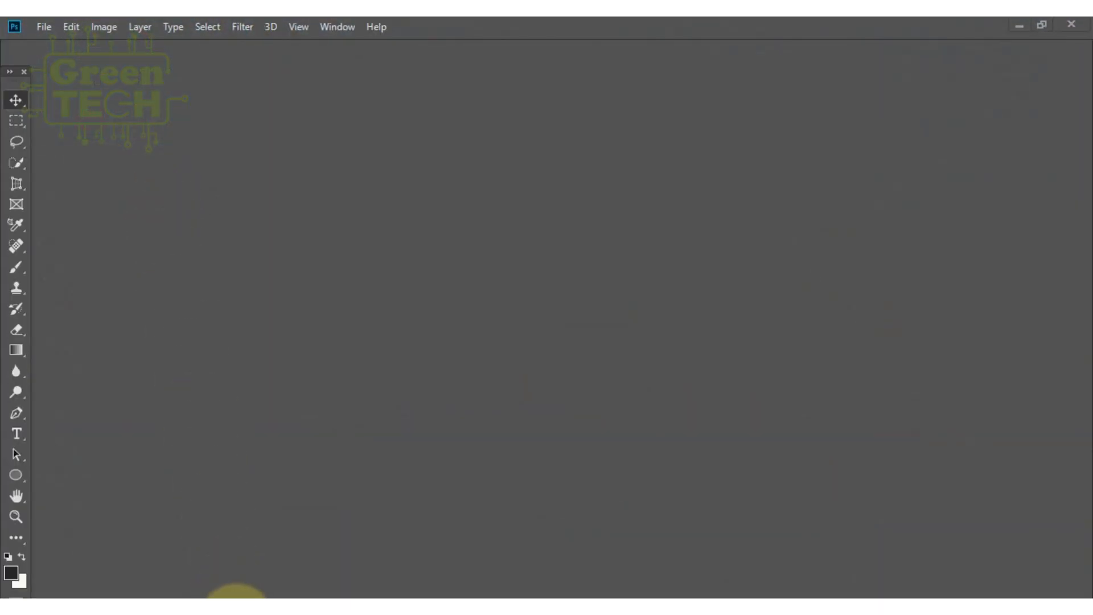
click(236, 612)
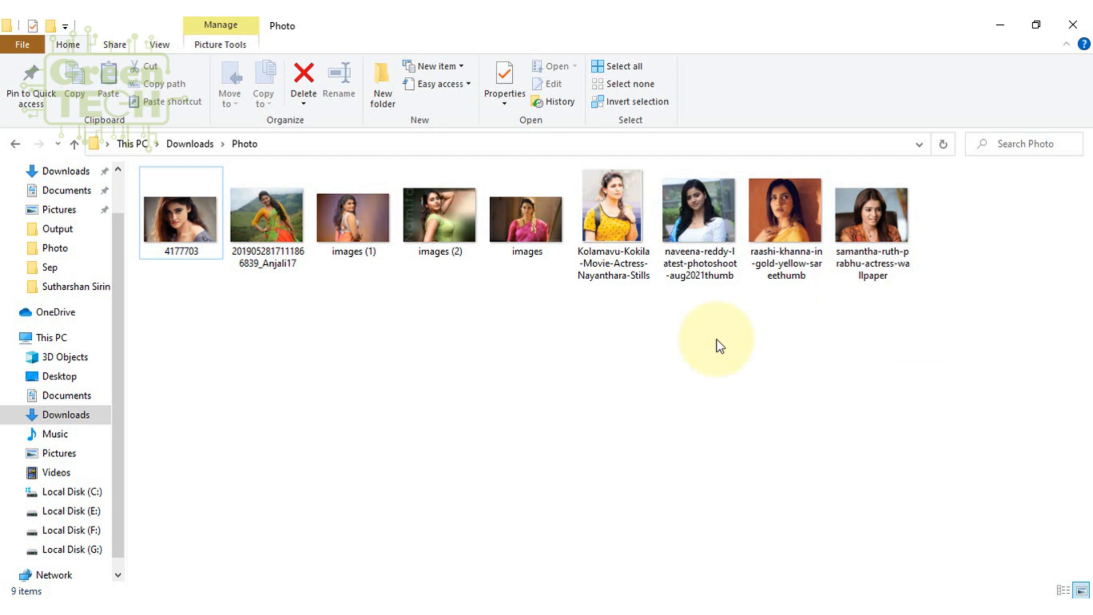
- Create a new folder named Resize inside the Photo folder
right_click(584, 338)
mouse_move(644, 530)
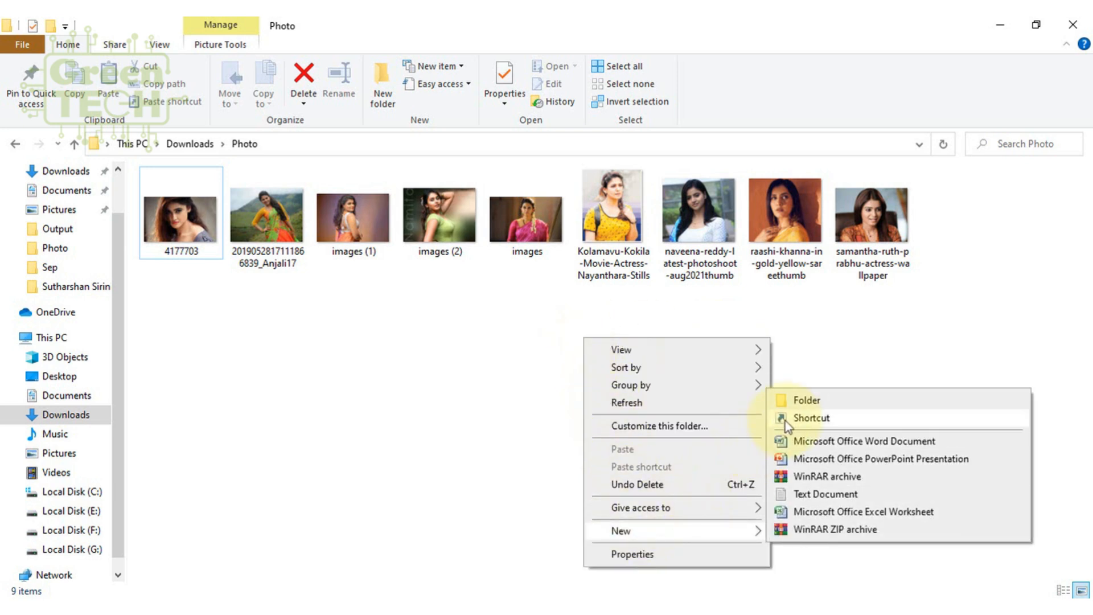
click(808, 402)
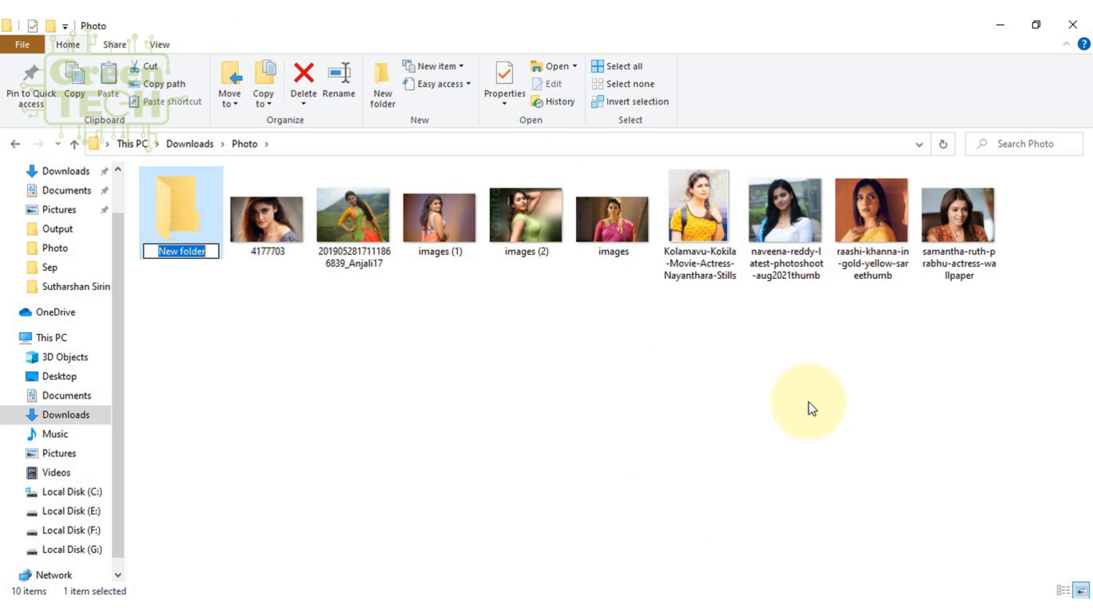
text(Resize)
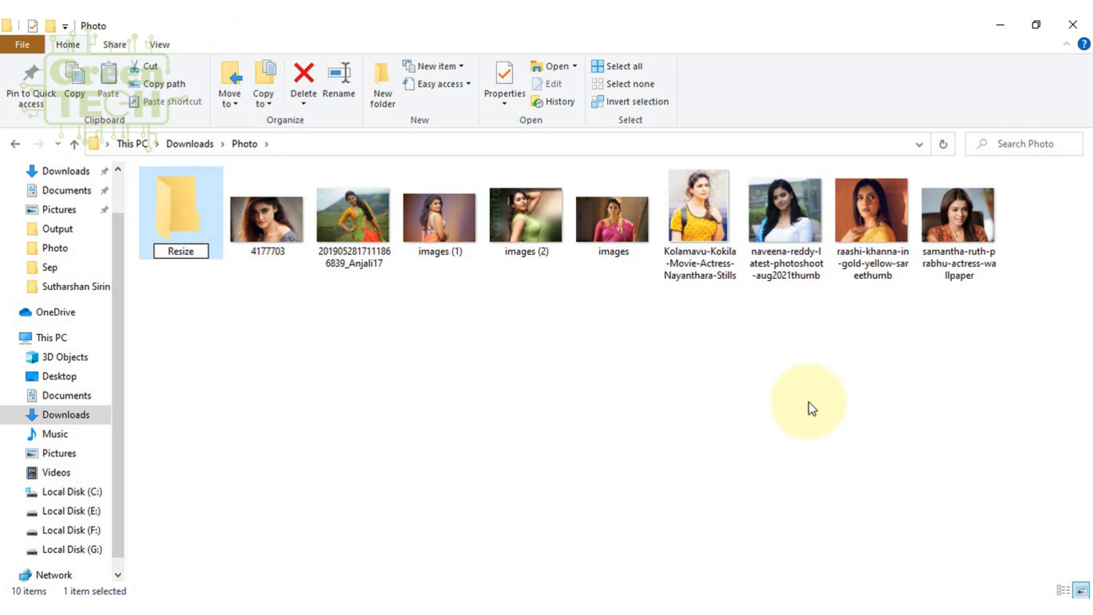
key(Return)
click(508, 343)
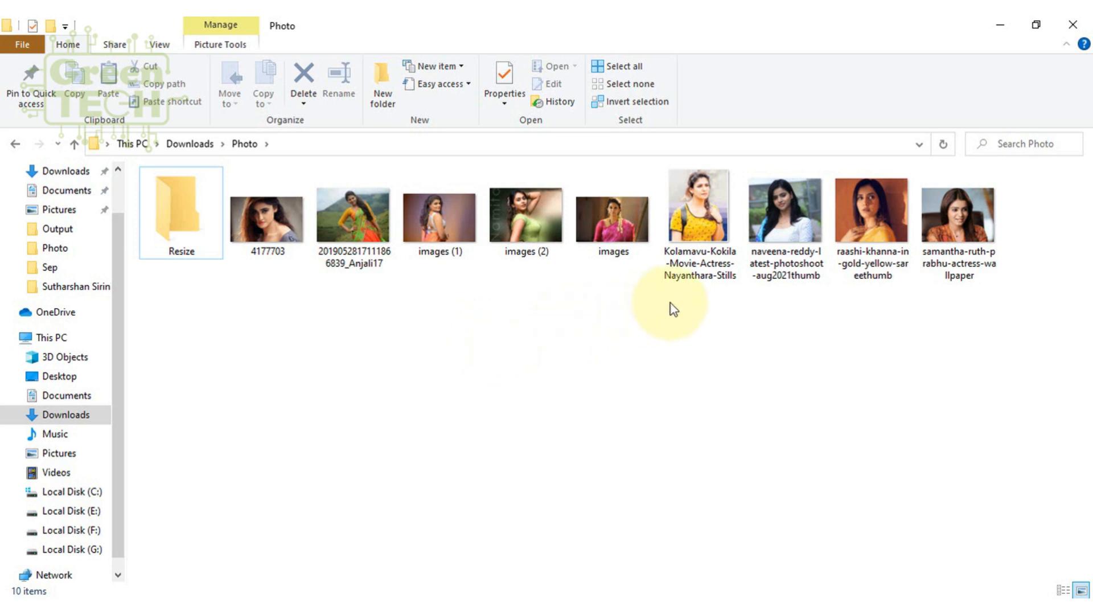
- Open the image Kolamavu-Kokila-Movie-Actress-Nayanthara-Stills from the Photo folder in Photoshop
click(709, 225)
drag(708, 221, 744, 322)
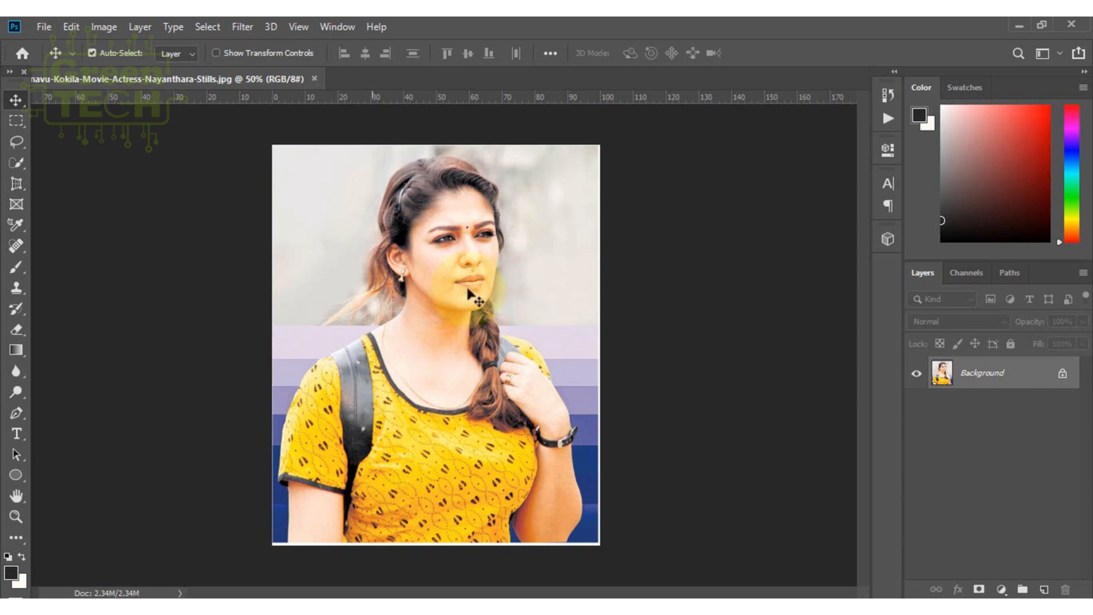
- Create an action set named Resize and start recording a new action, Action 1, in it
click(341, 26)
click(382, 120)
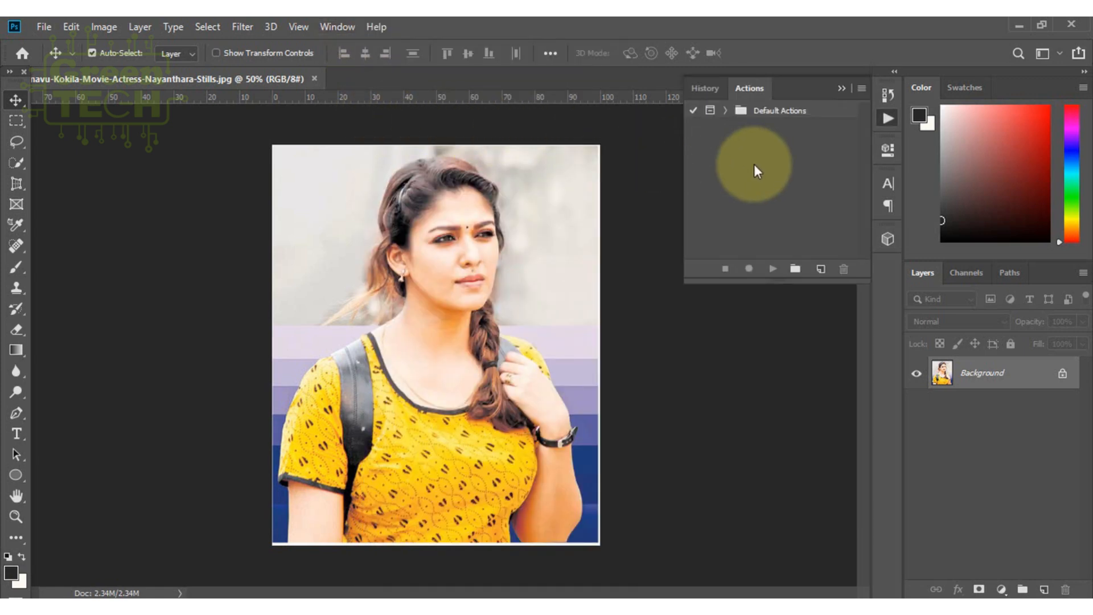
click(796, 272)
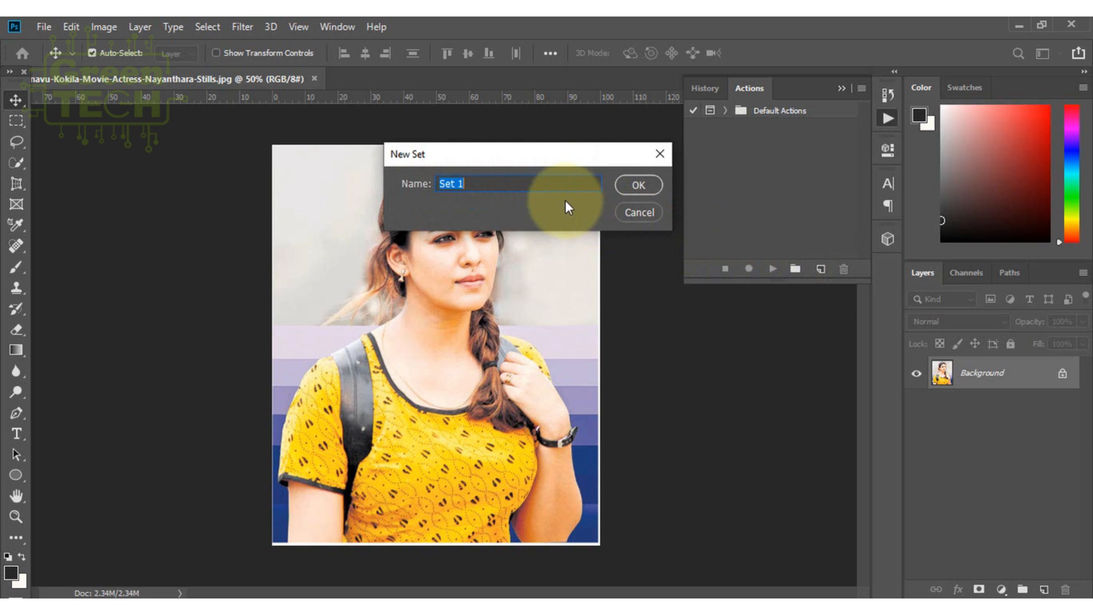
text(Resize)
key(Return)
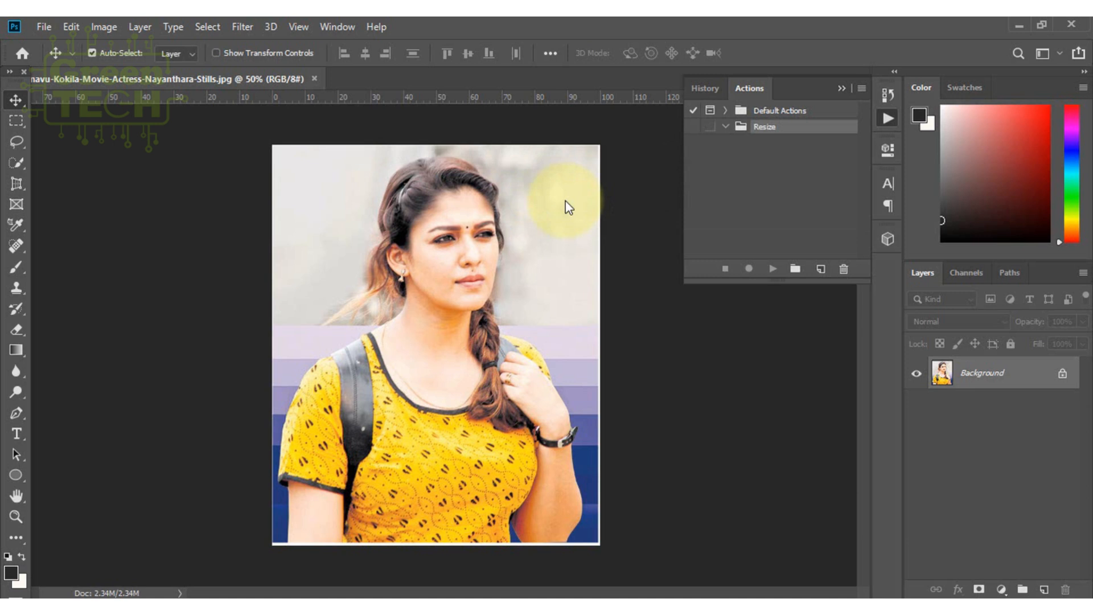
click(823, 271)
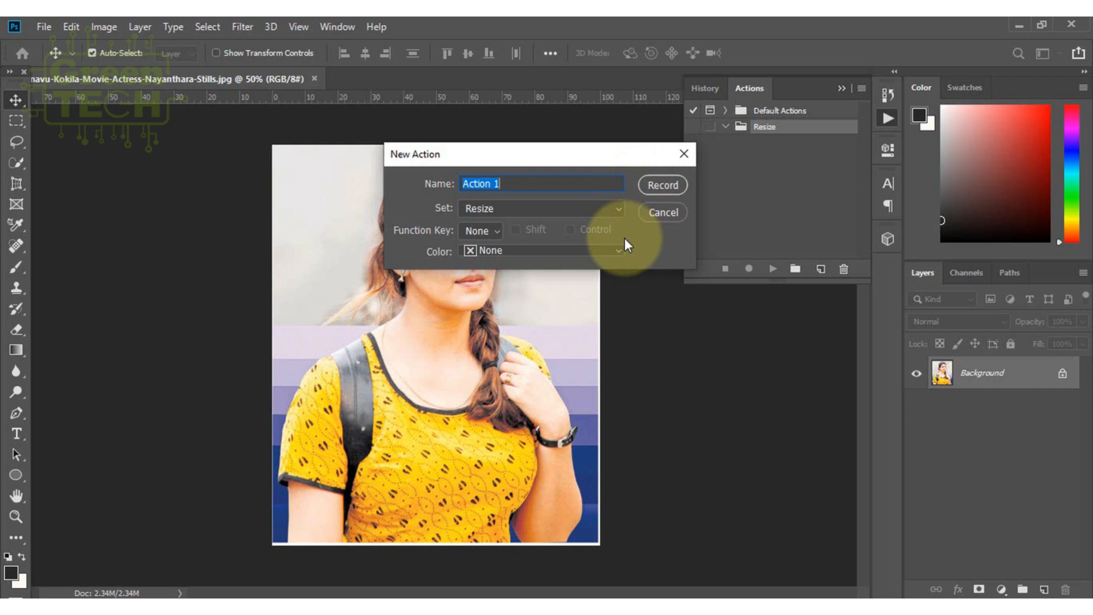
click(660, 185)
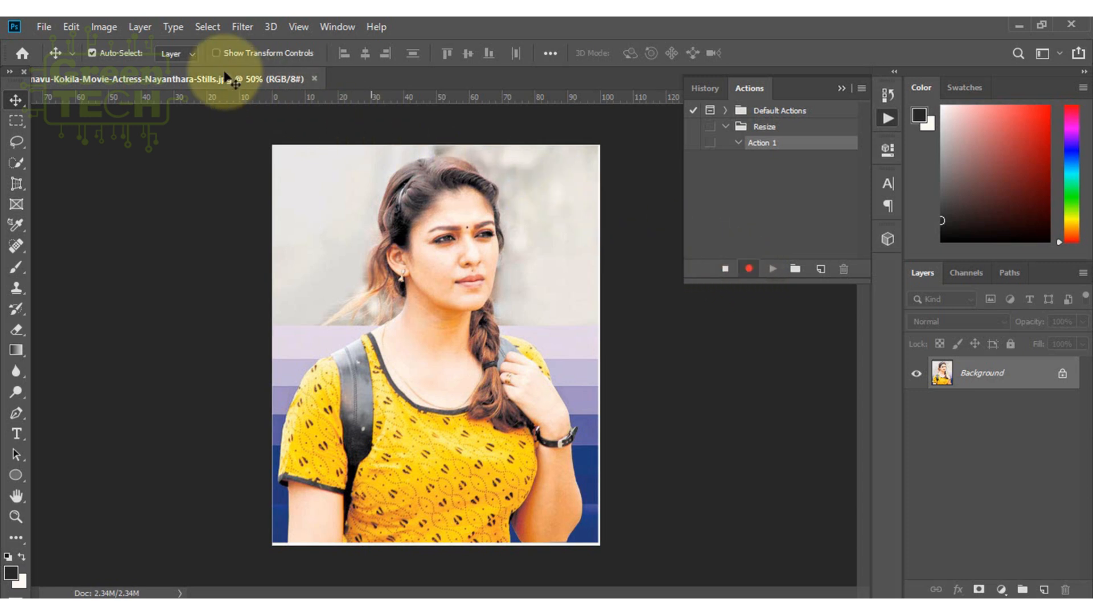
- Resize the image to 500 pixels wide and 400 pixels high with the proportions unlinked
click(110, 29)
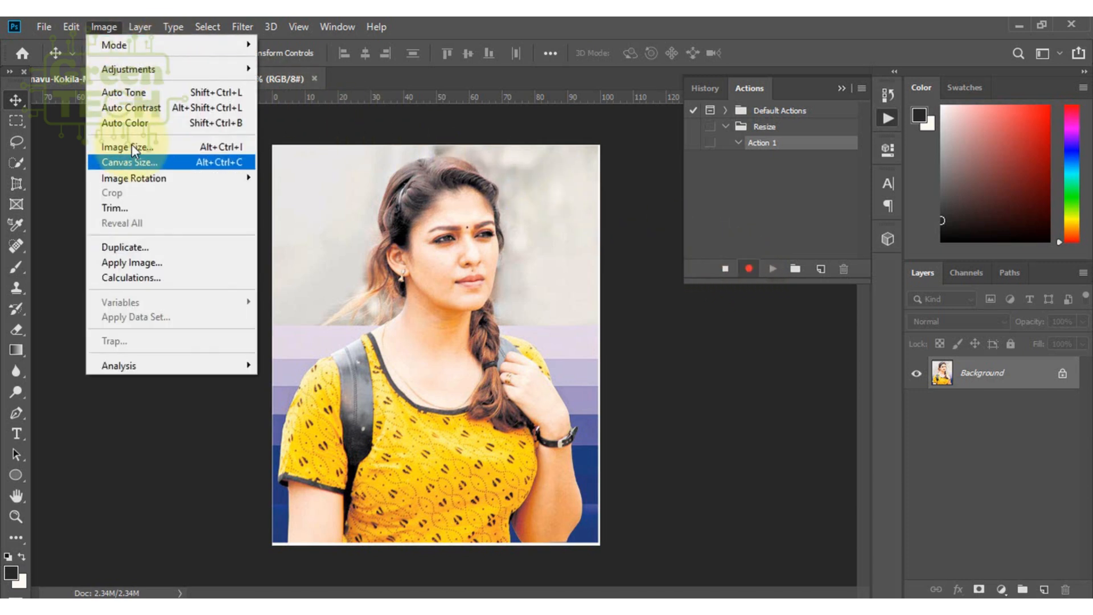
click(132, 148)
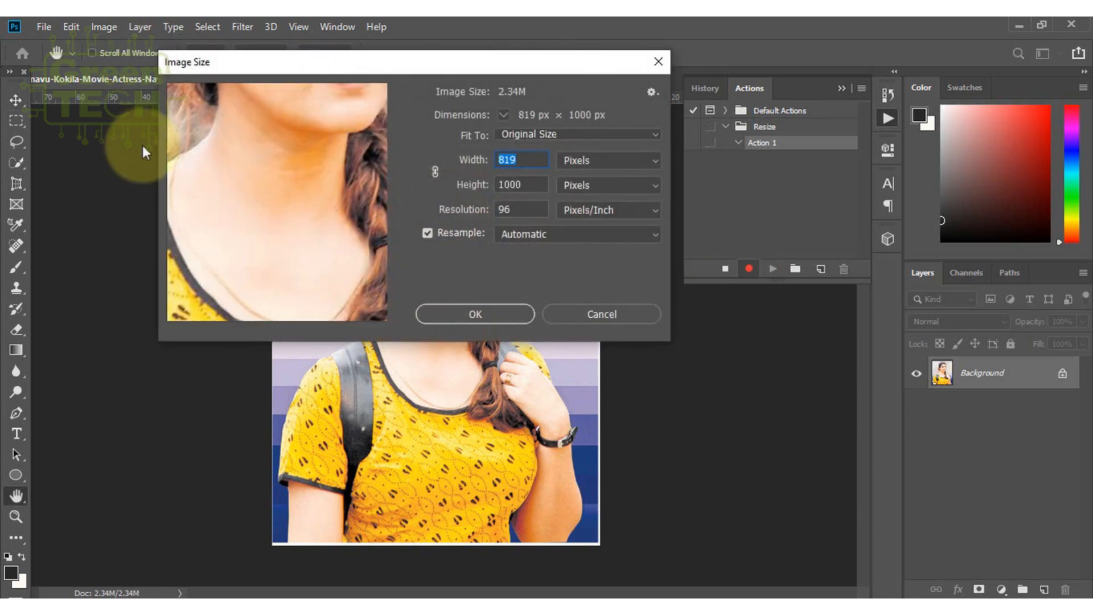
click(439, 176)
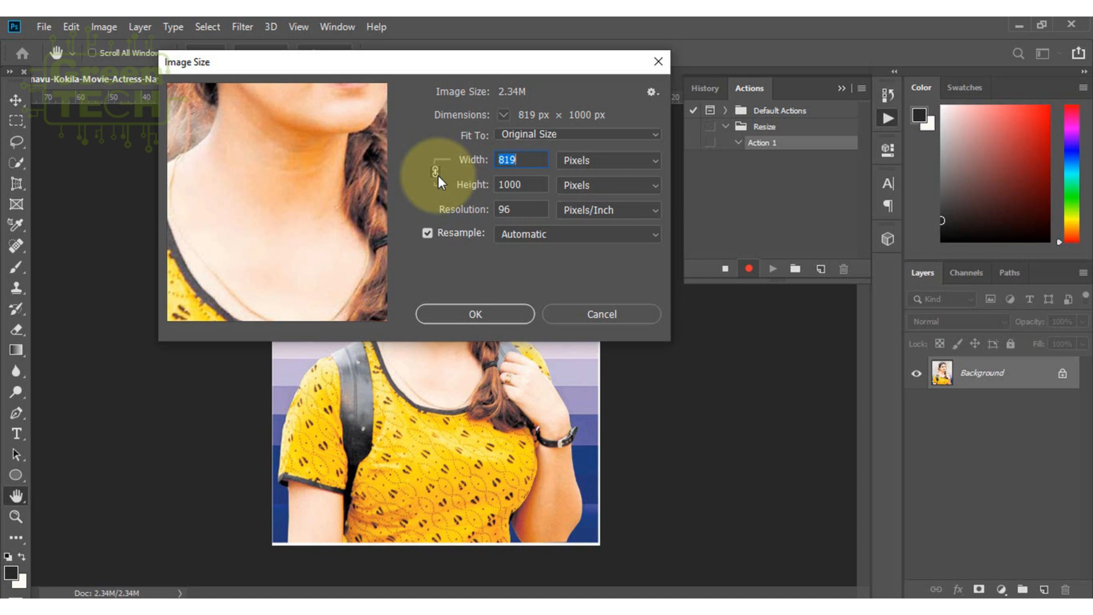
text(500)
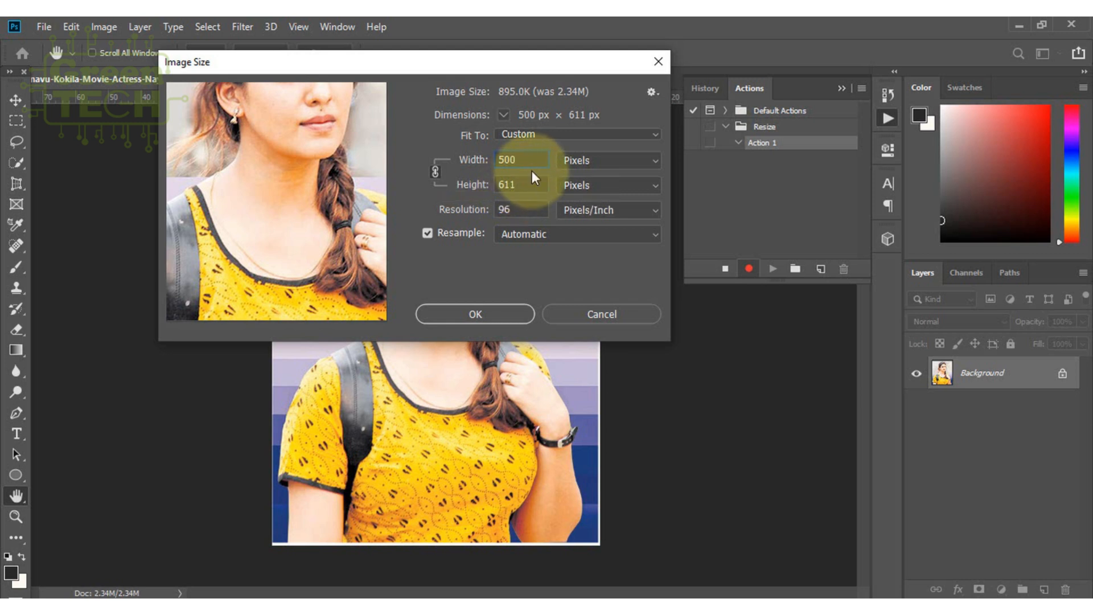
click(435, 172)
drag(526, 184, 417, 185)
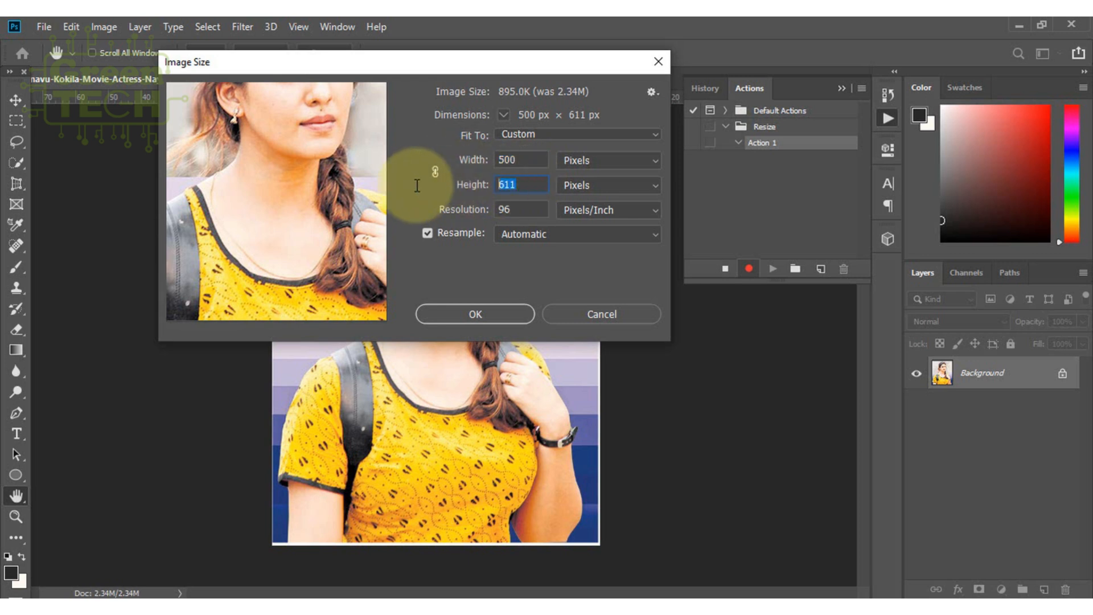
text(400)
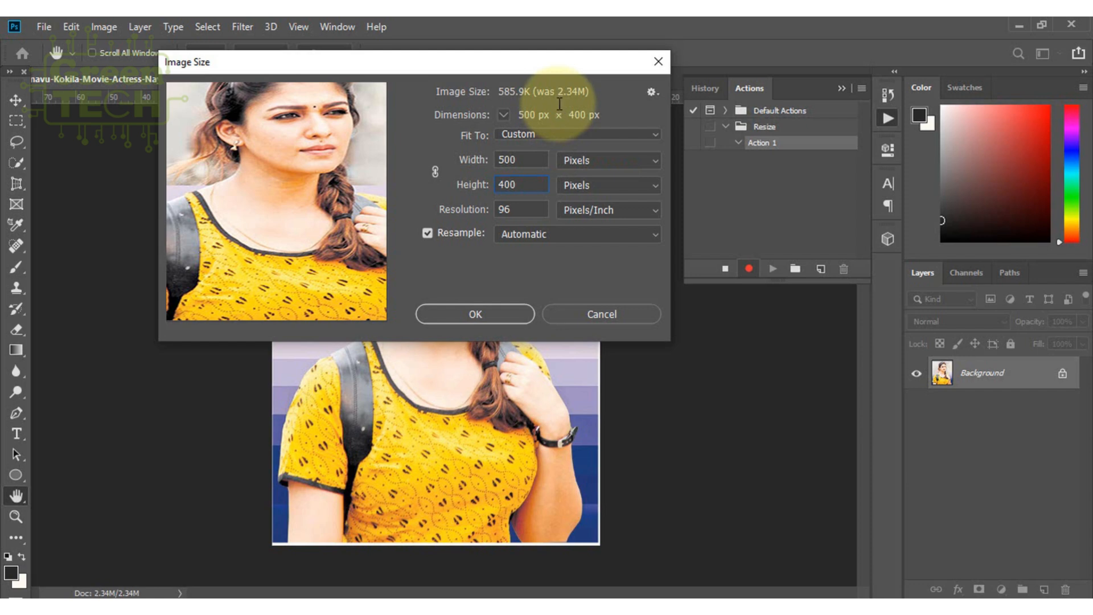
click(493, 313)
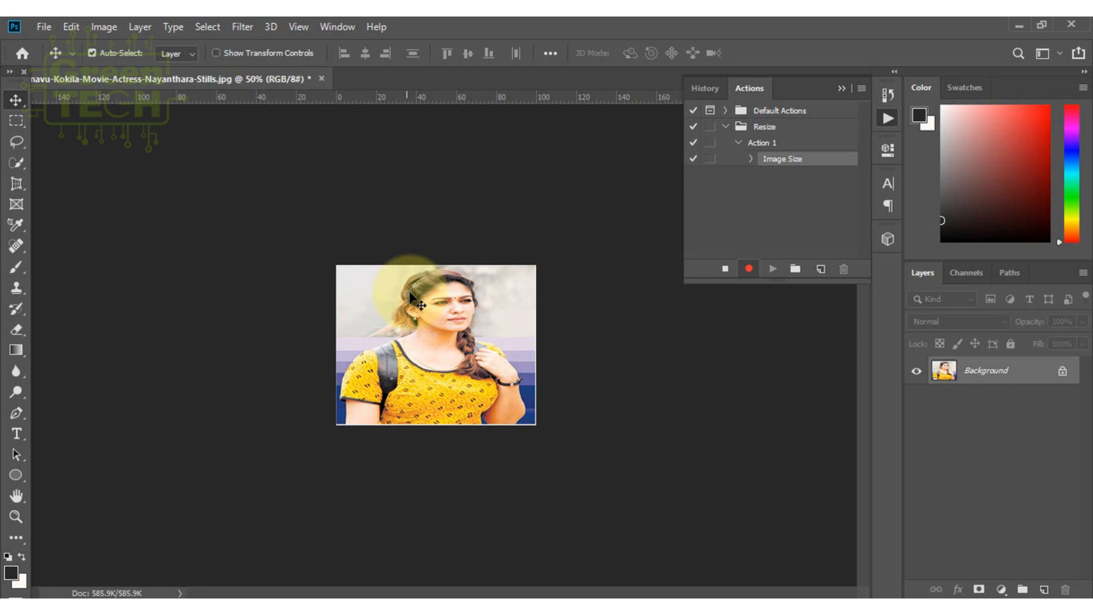
- Save the resized image as a JPEG copy in the Resize folder at High quality 8
click(40, 27)
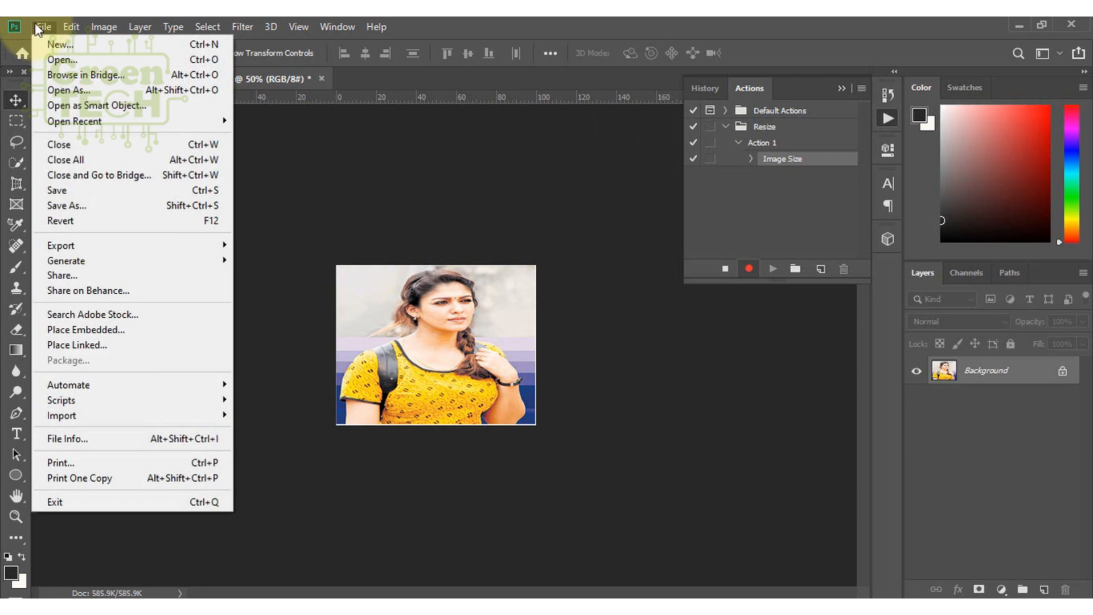
click(102, 206)
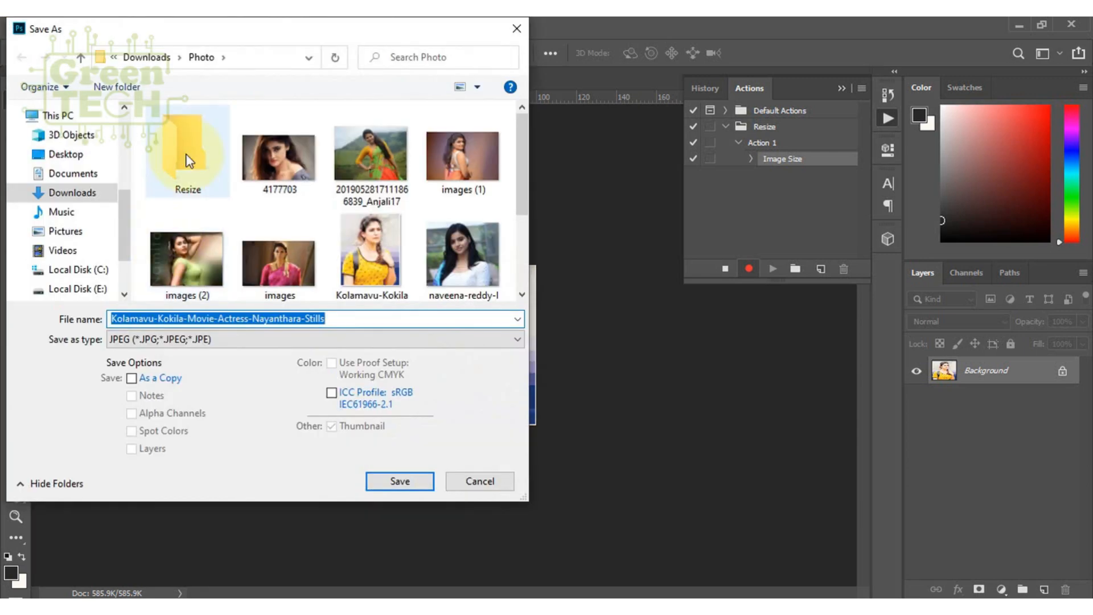
double_click(190, 162)
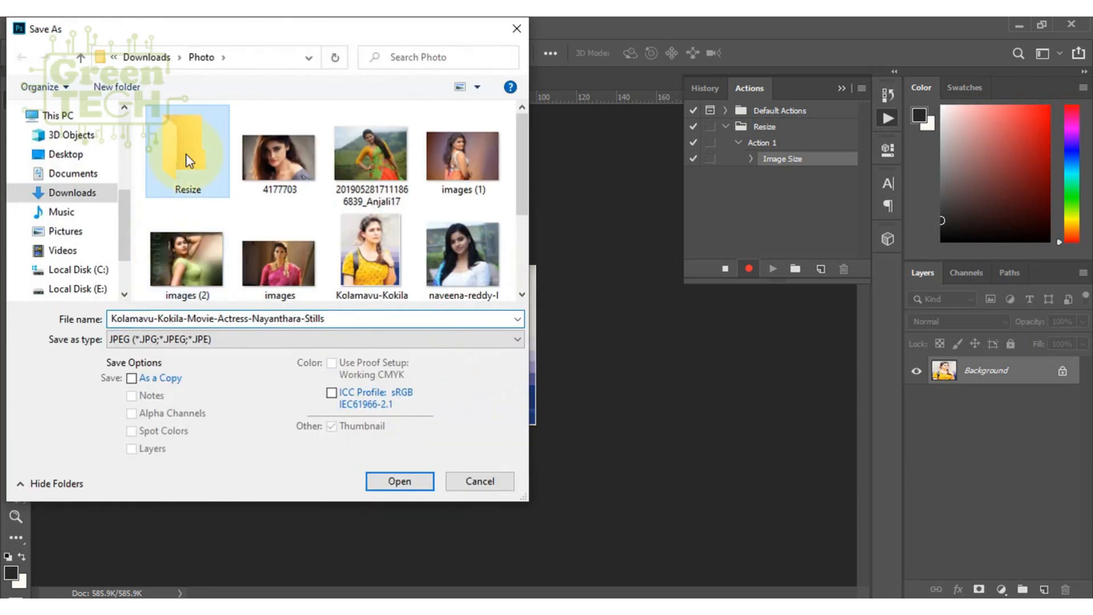
click(130, 379)
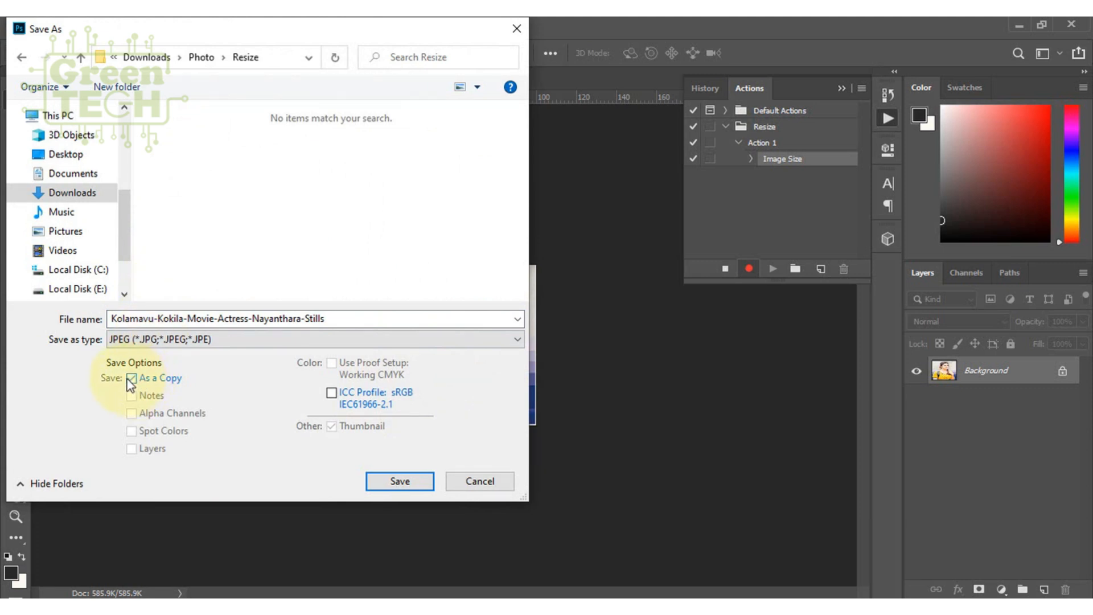
click(402, 481)
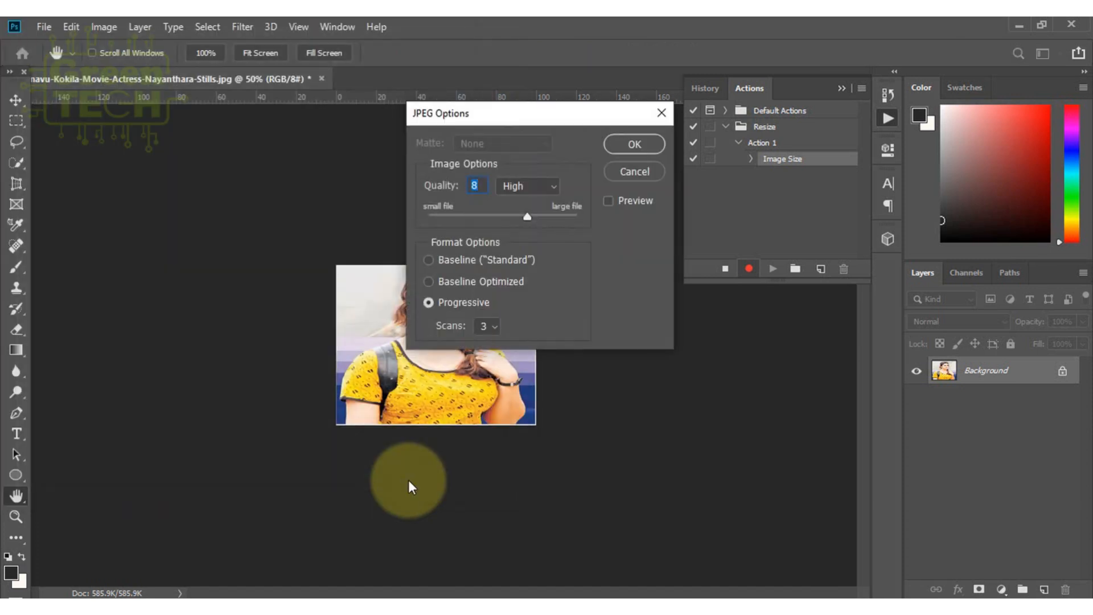
click(634, 143)
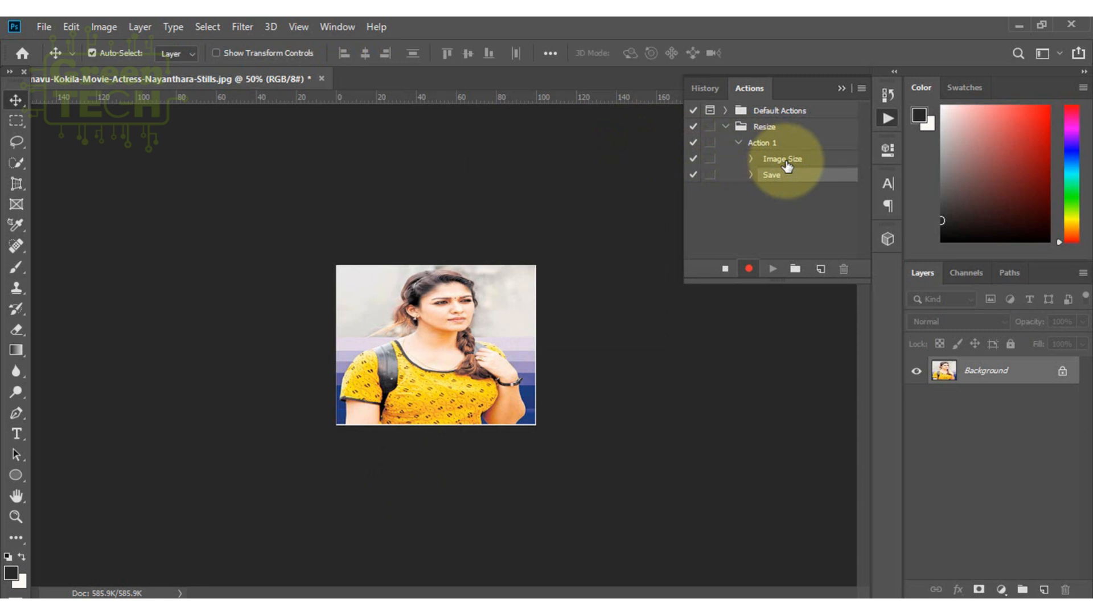
- Close the original image without saving its changes
click(321, 79)
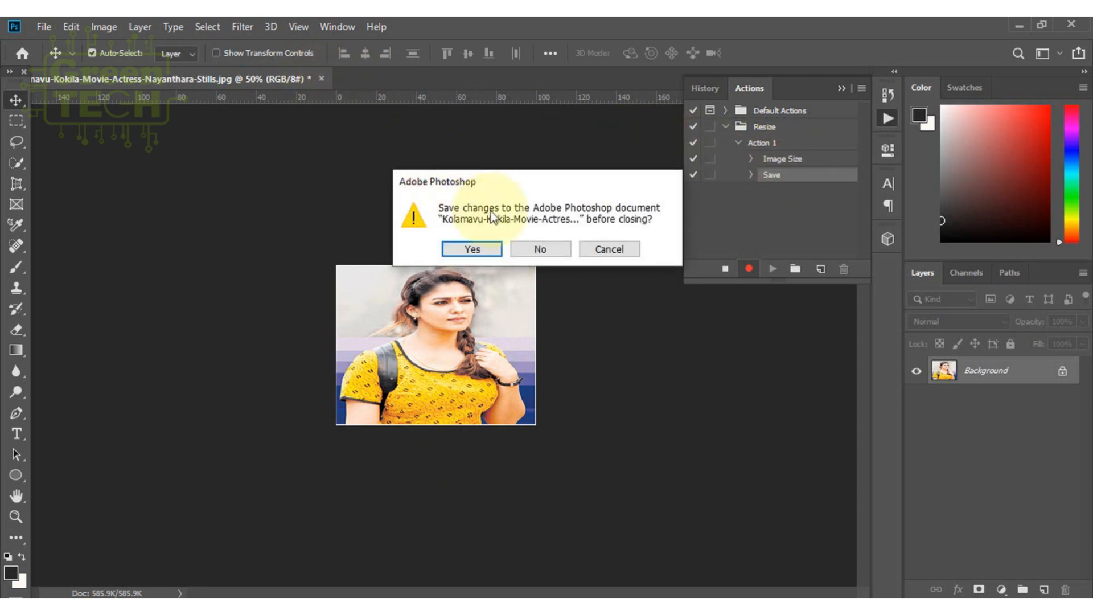
click(540, 250)
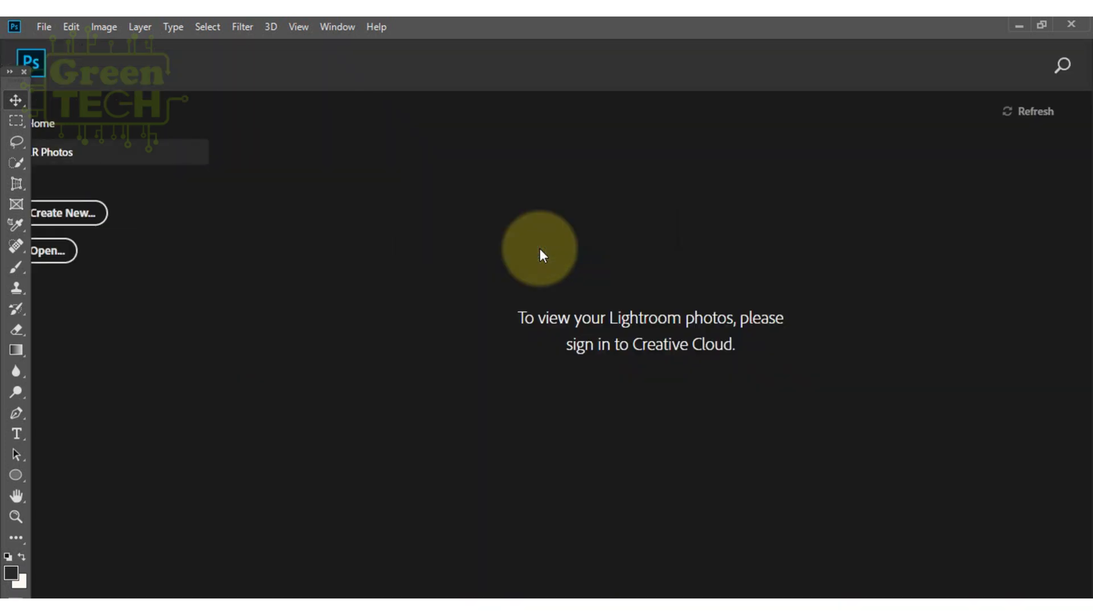
- Create a blank 1280 x 720 px document from the YouTube preset and stop recording the action
click(68, 221)
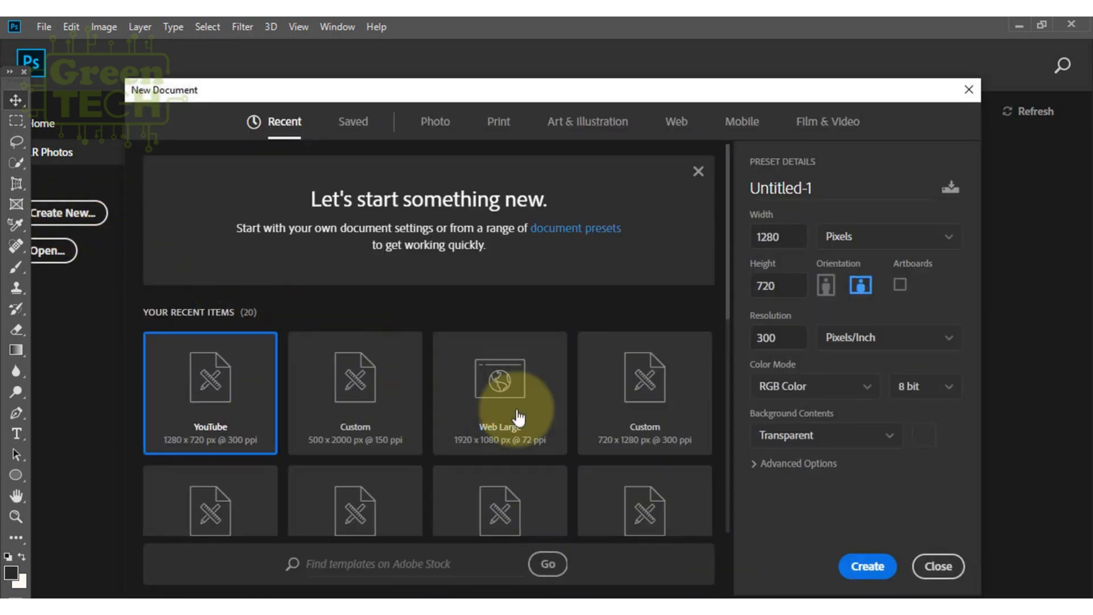
click(862, 564)
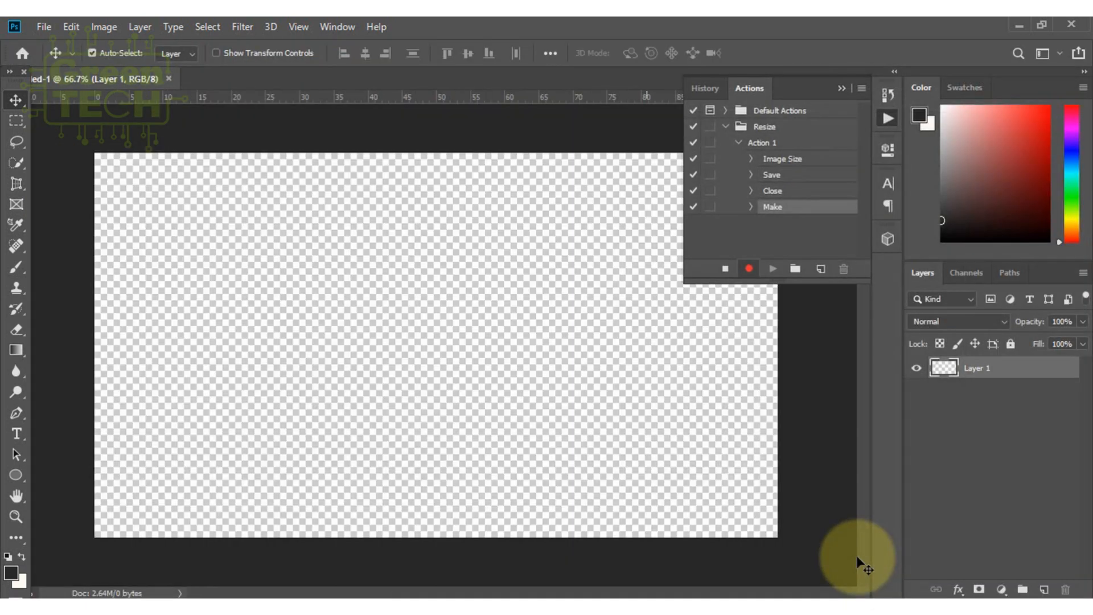
click(725, 269)
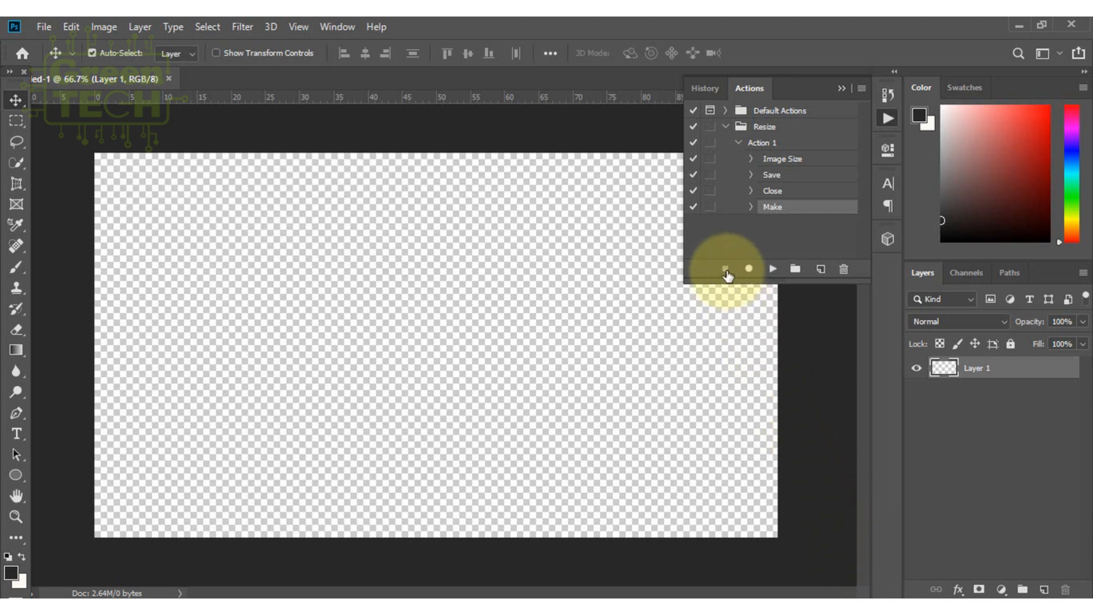
click(788, 195)
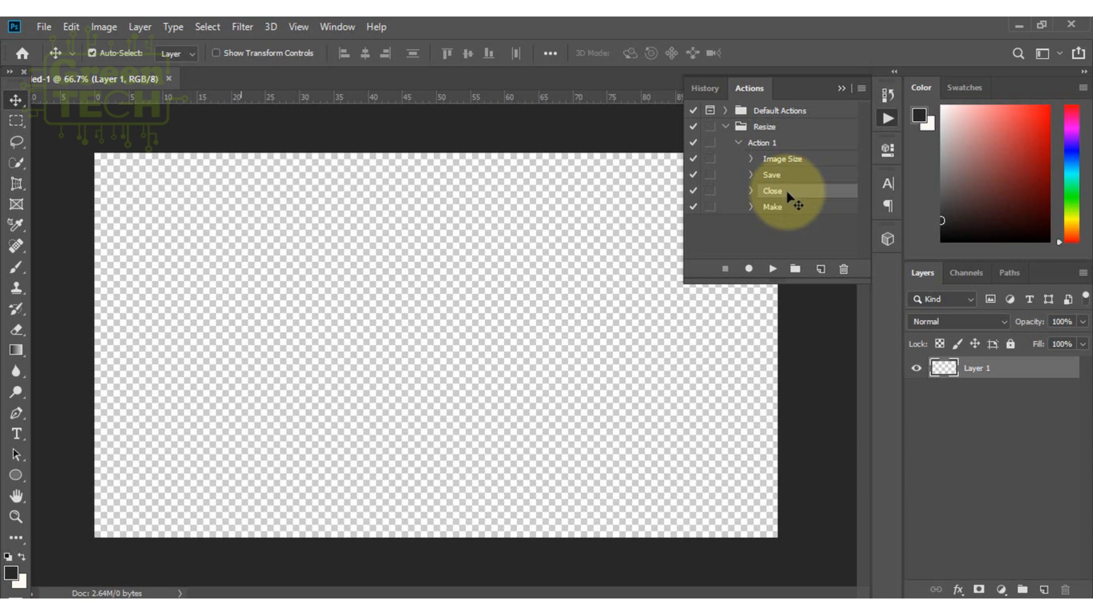
- Delete the Make command from Action 1 and close the blank document
click(786, 208)
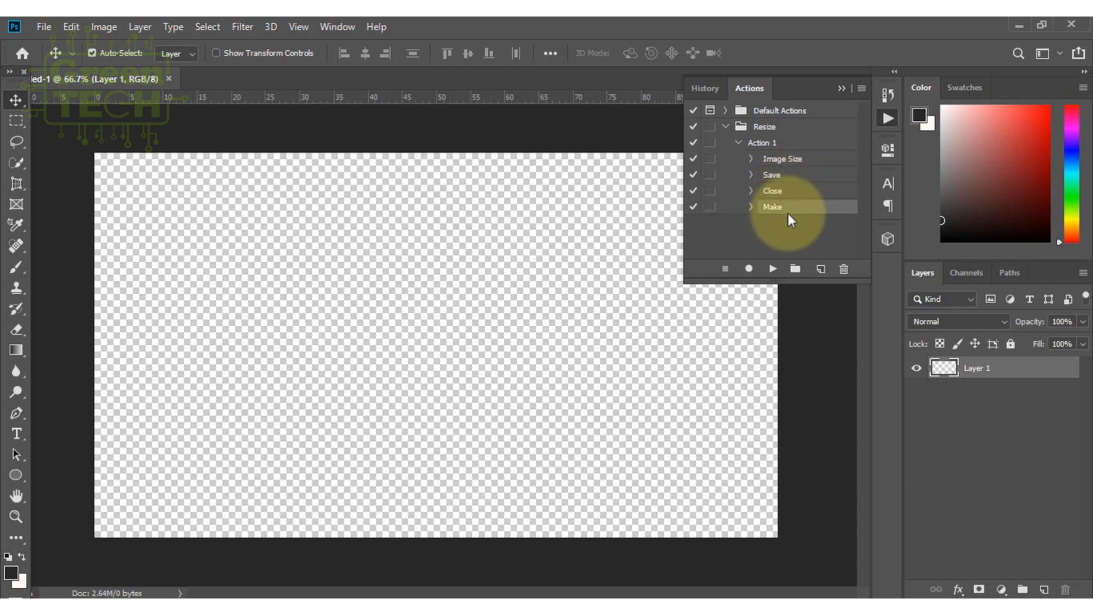
click(844, 269)
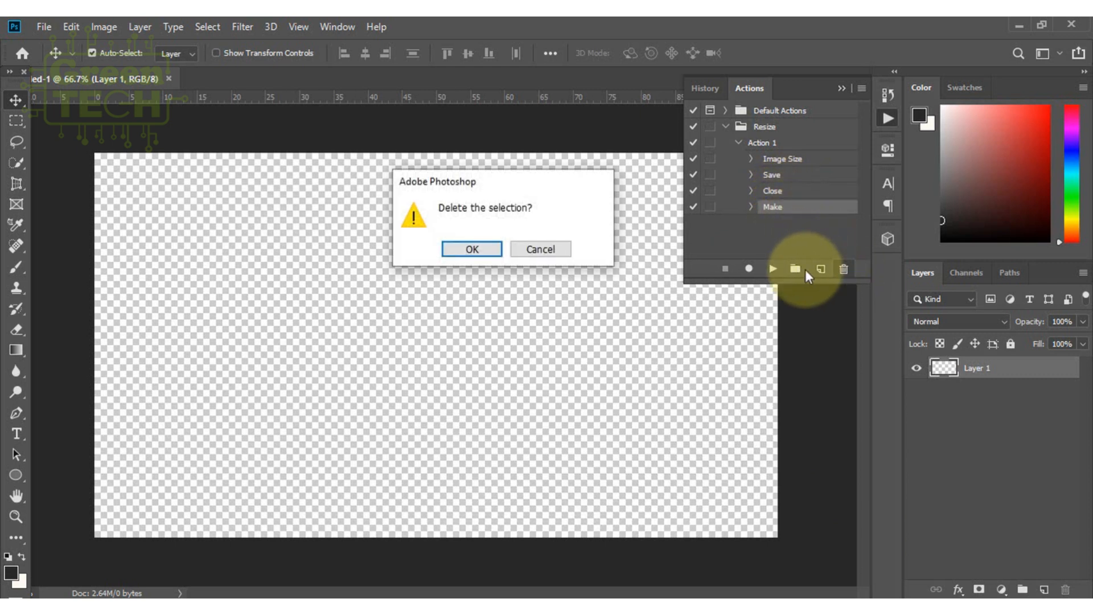
click(483, 251)
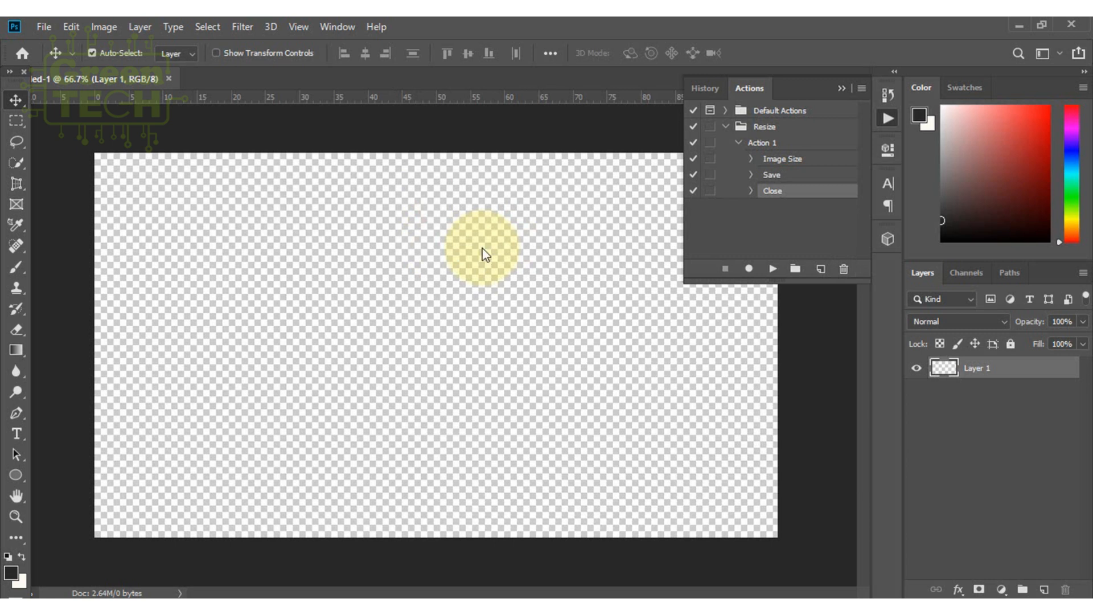
click(169, 78)
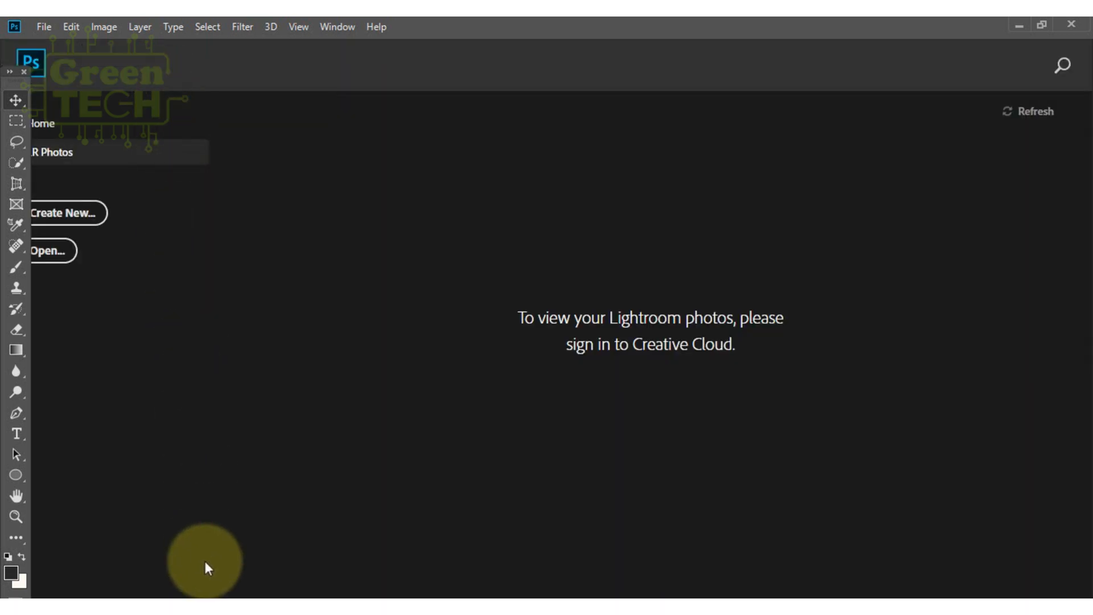
- Check the Resize folder in File Explorer, and open all nine photos from the Photo folder in Photoshop
click(207, 613)
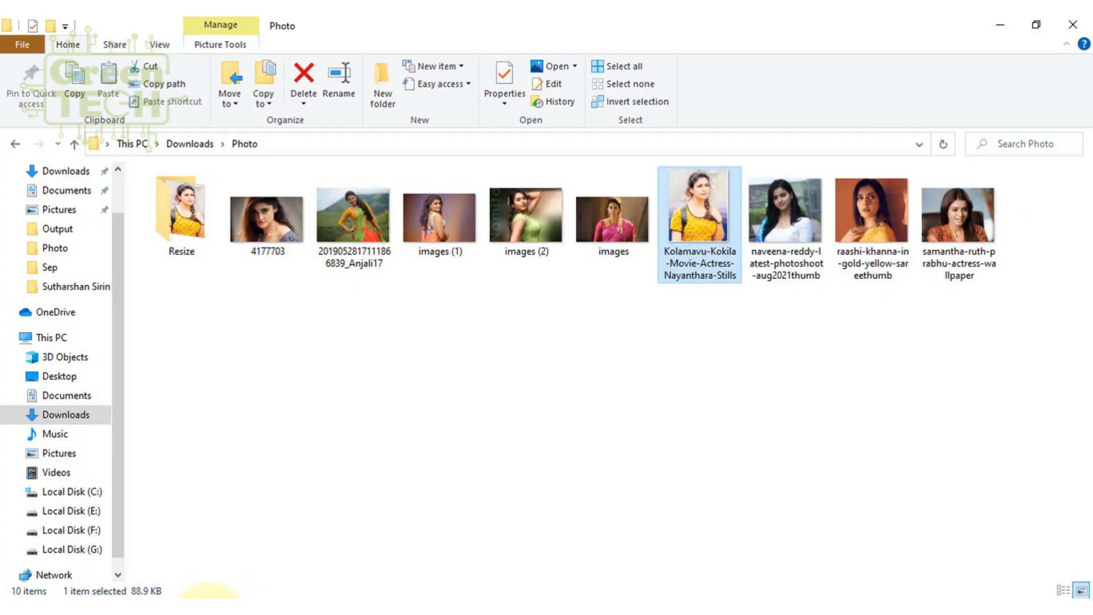
double_click(176, 235)
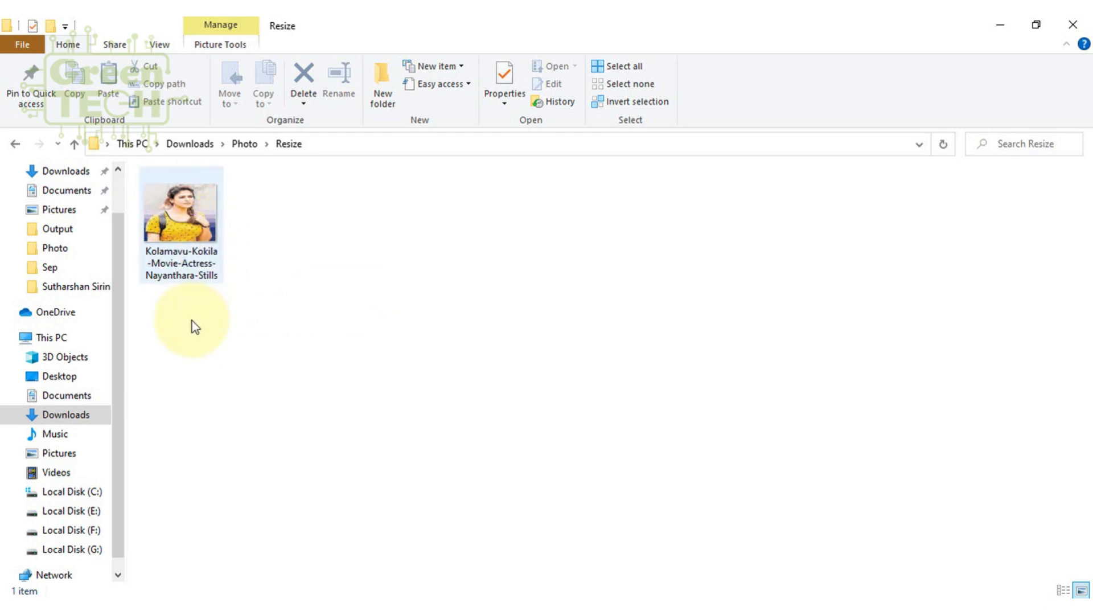
click(253, 147)
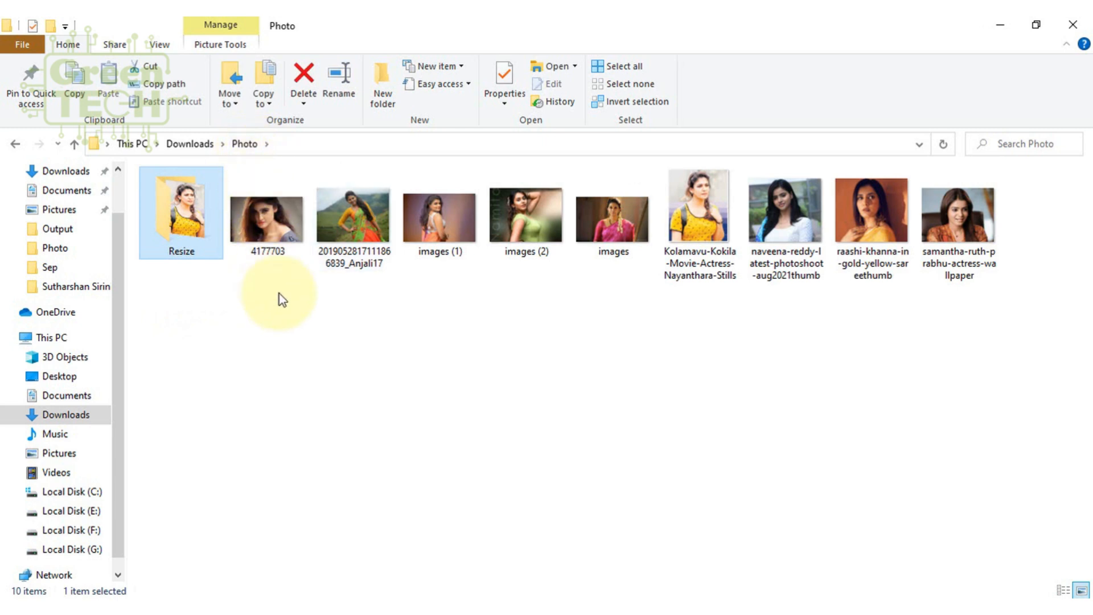
drag(279, 293, 990, 194)
drag(873, 206, 873, 345)
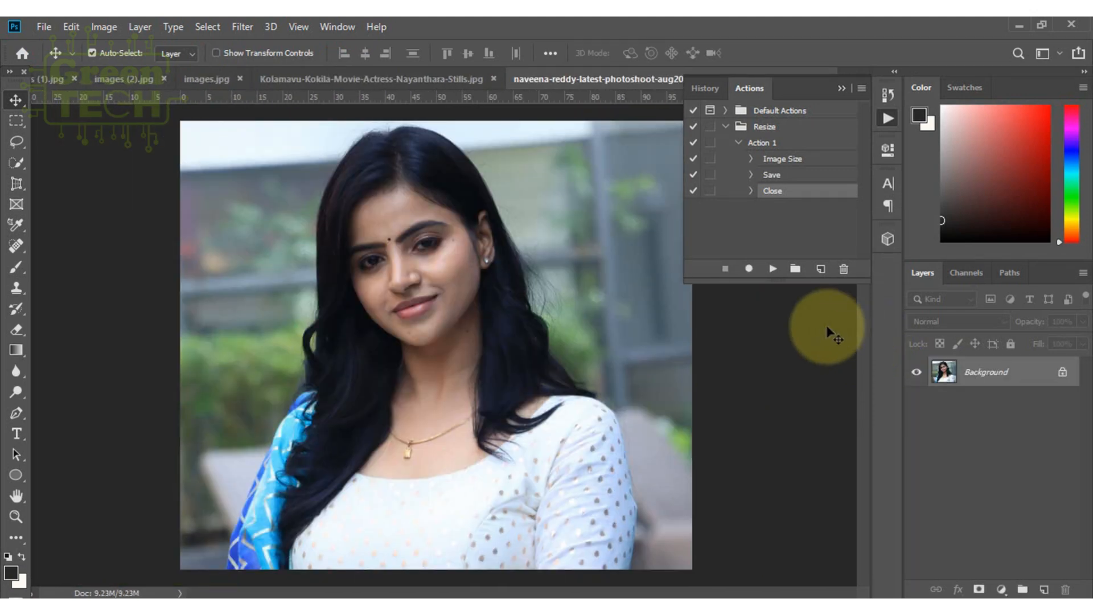
- Play Action 1 repeatedly until every open photo has been resized, saved as a copy and closed
click(773, 270)
click(773, 270)
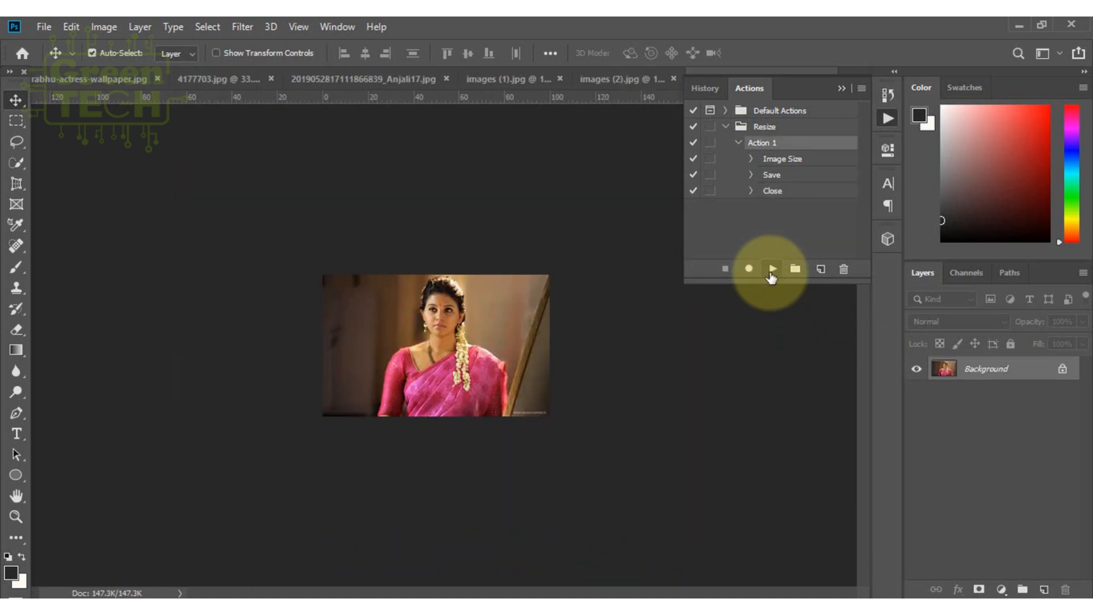
click(772, 269)
click(771, 273)
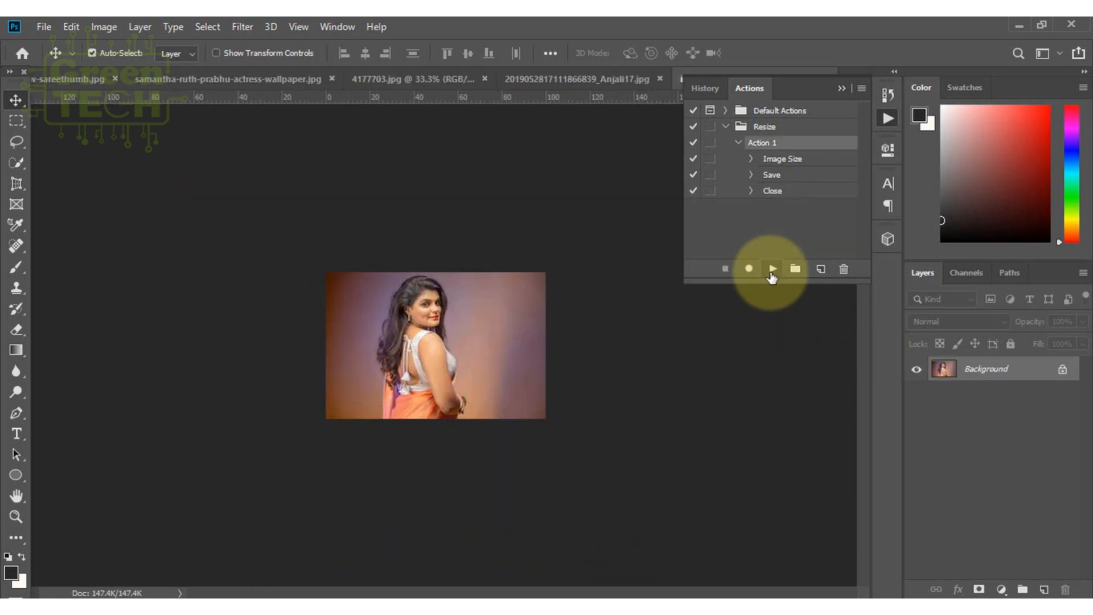
click(772, 273)
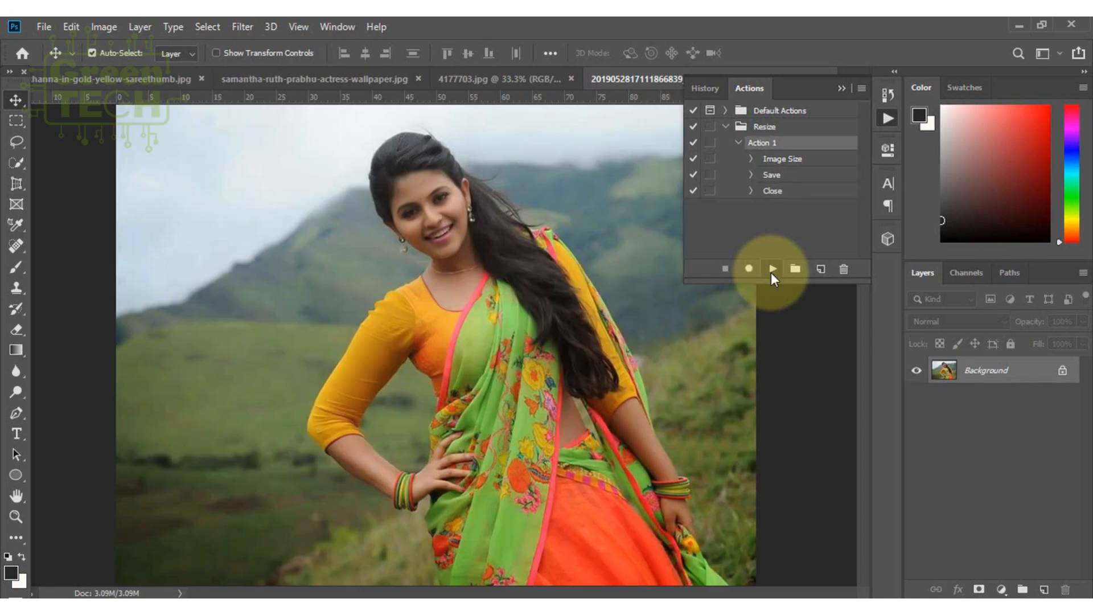
click(772, 270)
click(773, 271)
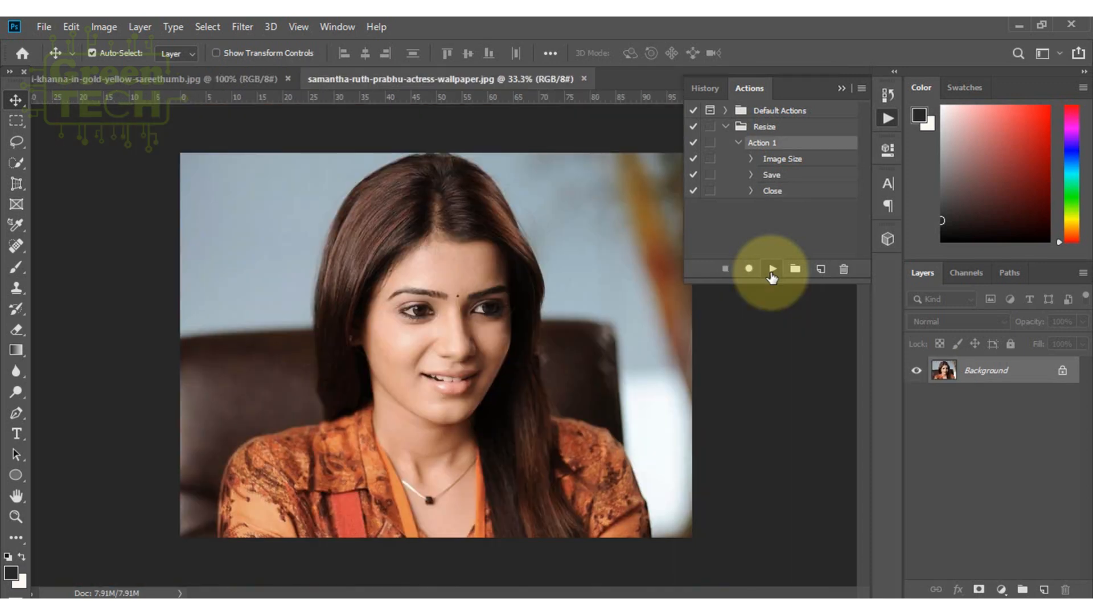
click(772, 271)
click(771, 269)
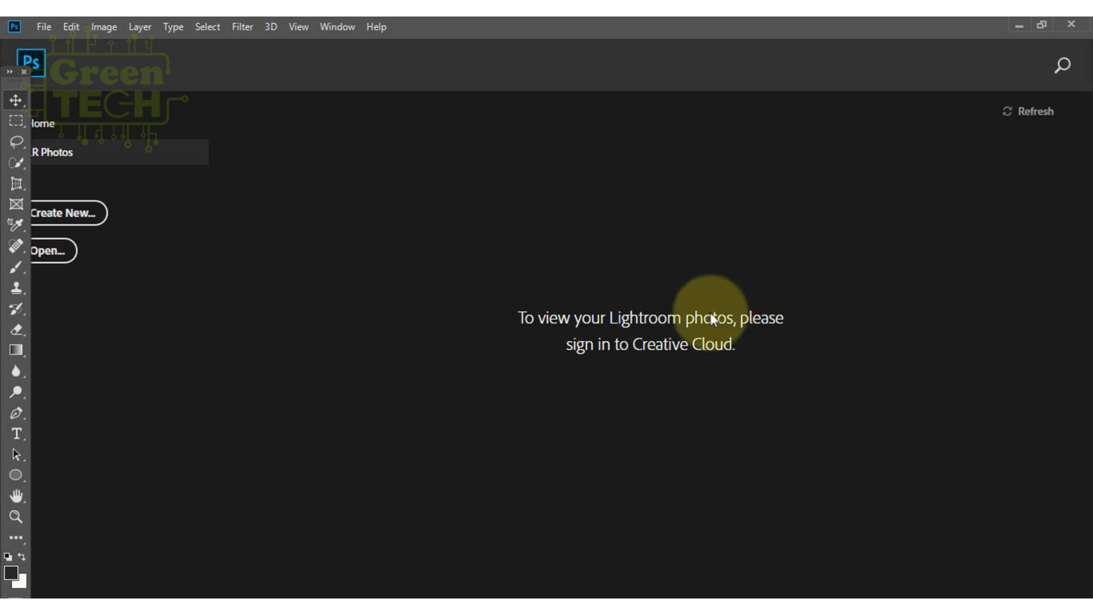
- Switch to File Explorer and delete all the image copies in the Resize folder
mouse_move(250, 595)
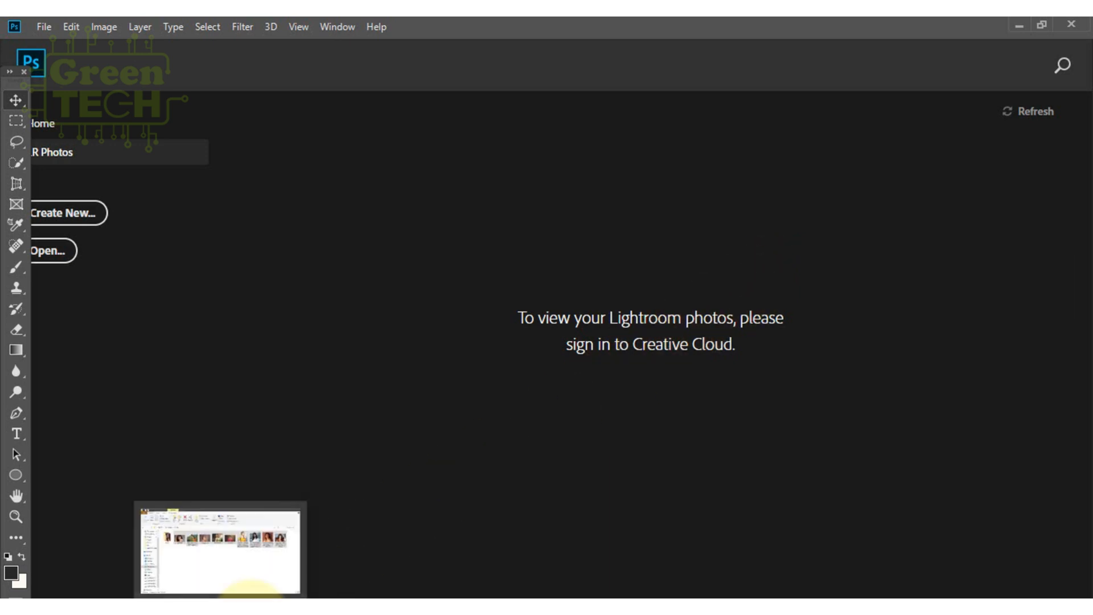
click(245, 569)
click(175, 246)
double_click(175, 246)
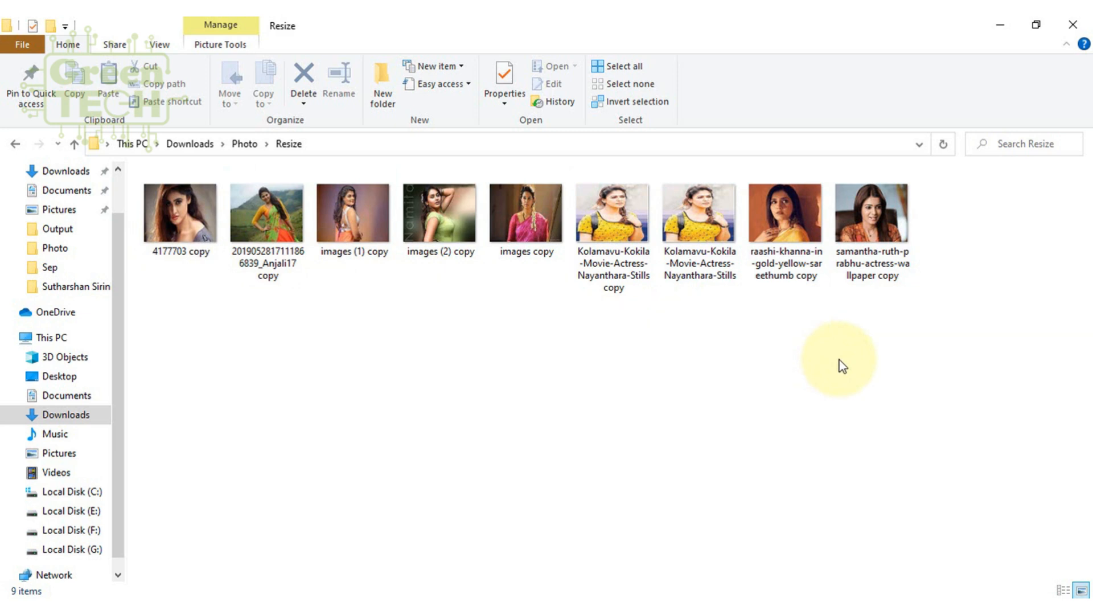
drag(928, 288, 117, 196)
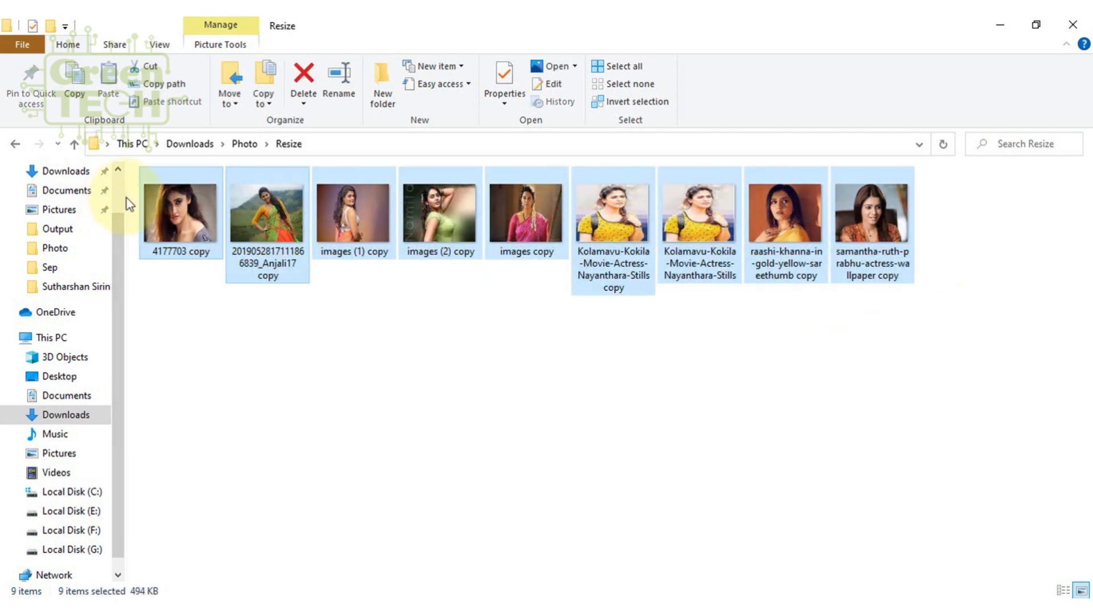
key(Delete)
- Open the Kolamavu-Kokila photo in Photoshop and set the height in Action 1's Image Size command to 600 pixels
click(861, 614)
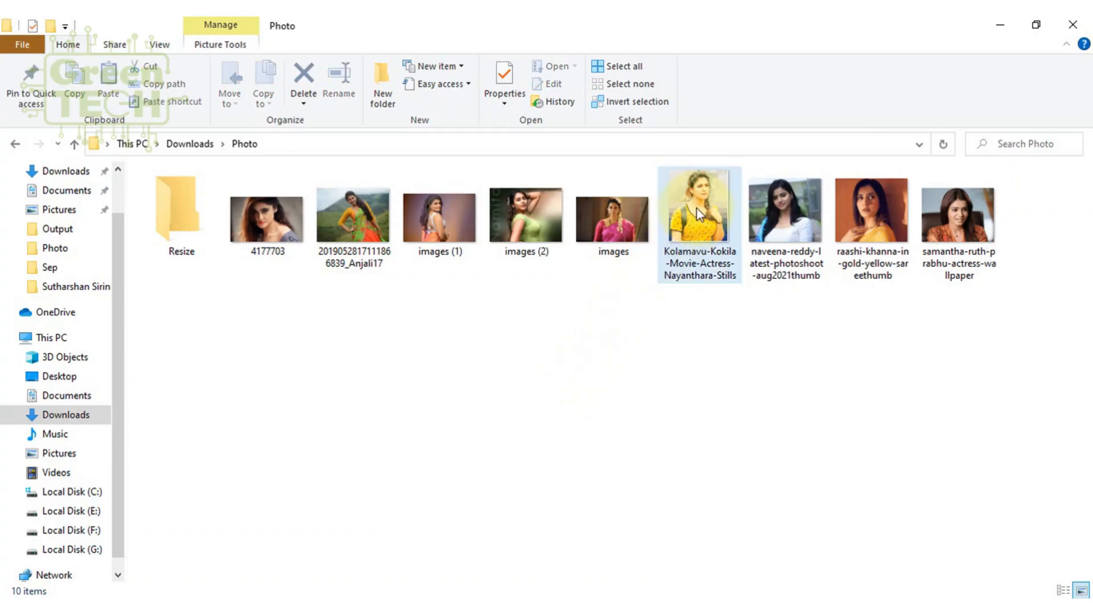
drag(696, 208, 645, 315)
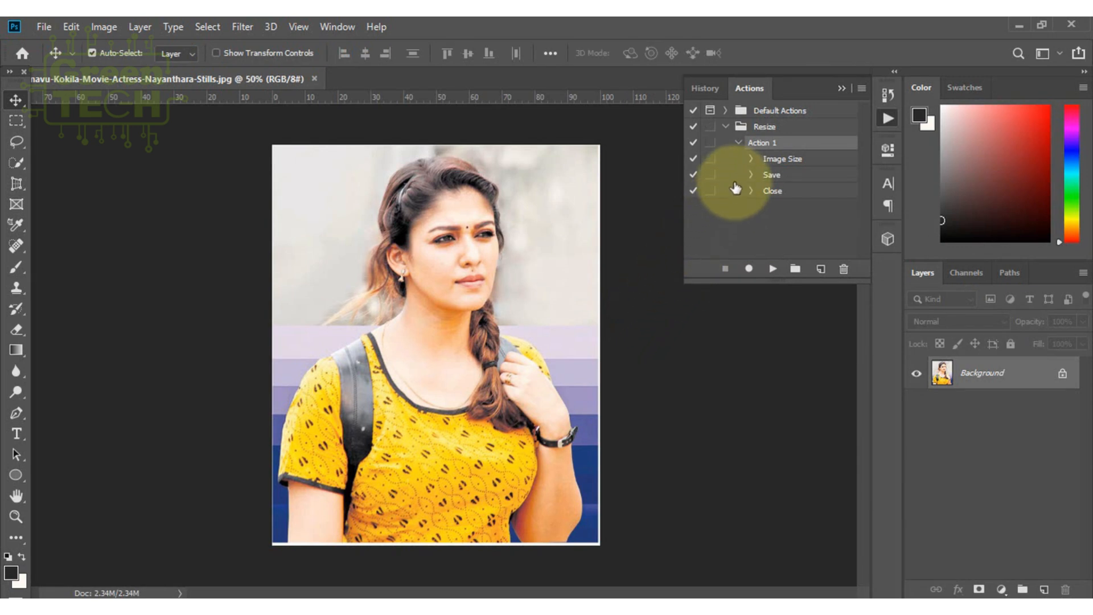
click(750, 159)
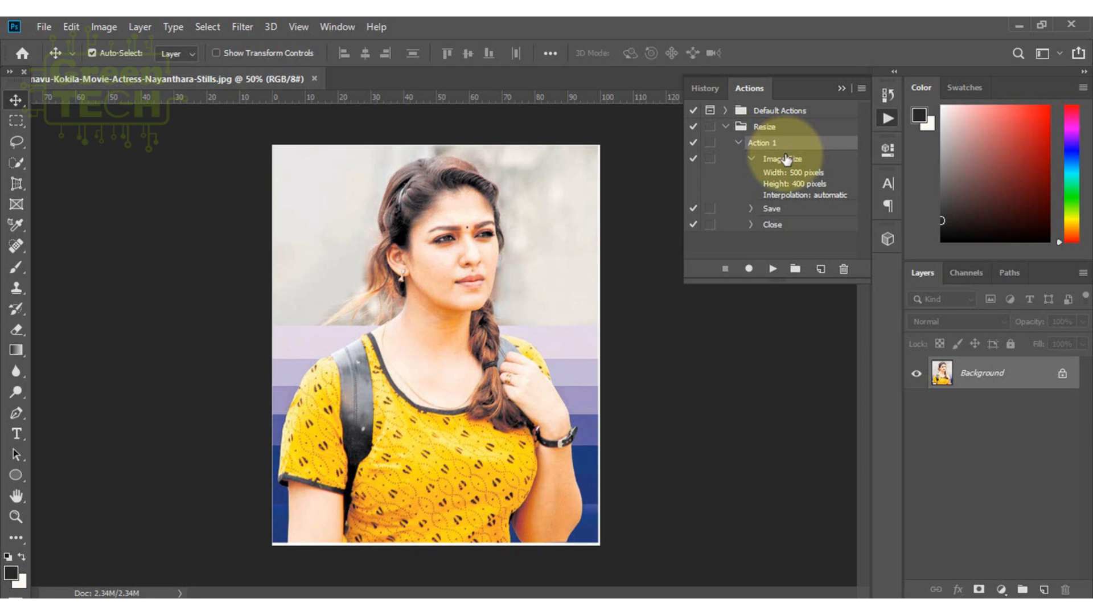
double_click(788, 158)
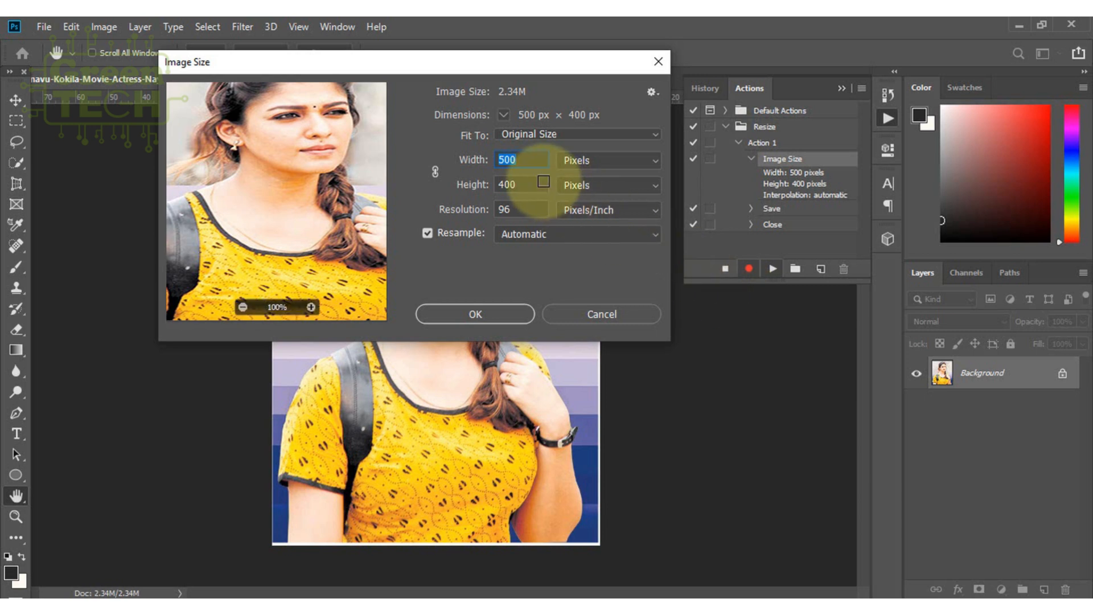
drag(532, 185, 297, 181)
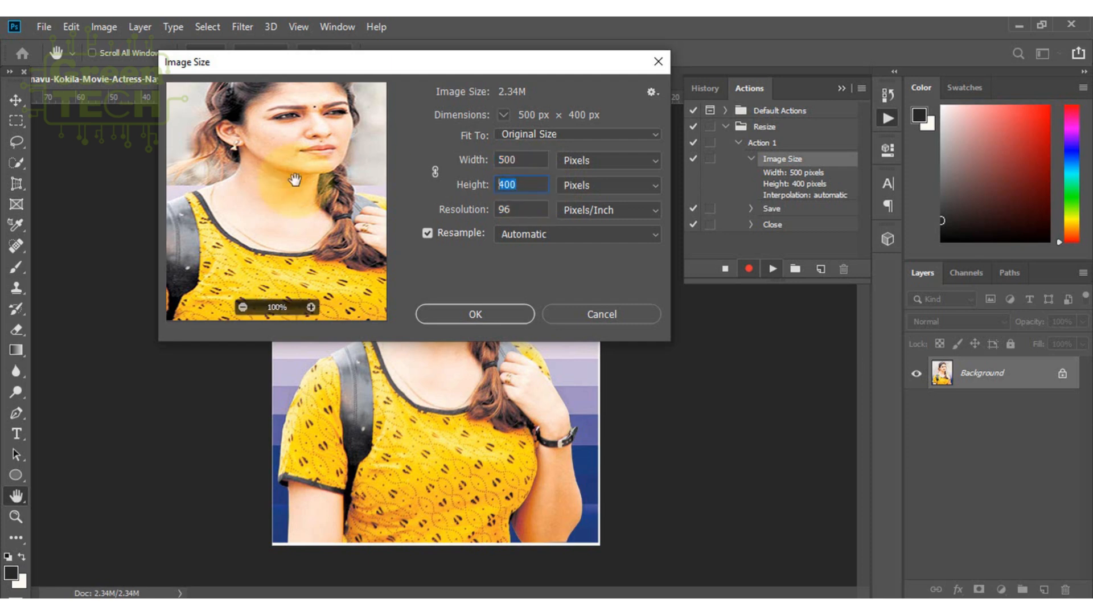
text(600)
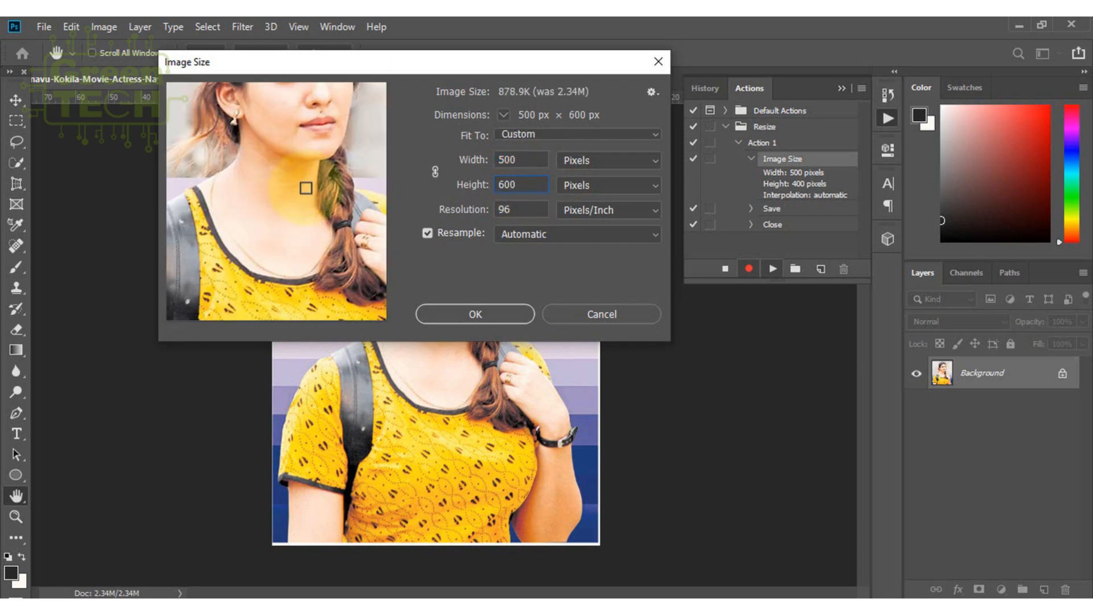
click(486, 317)
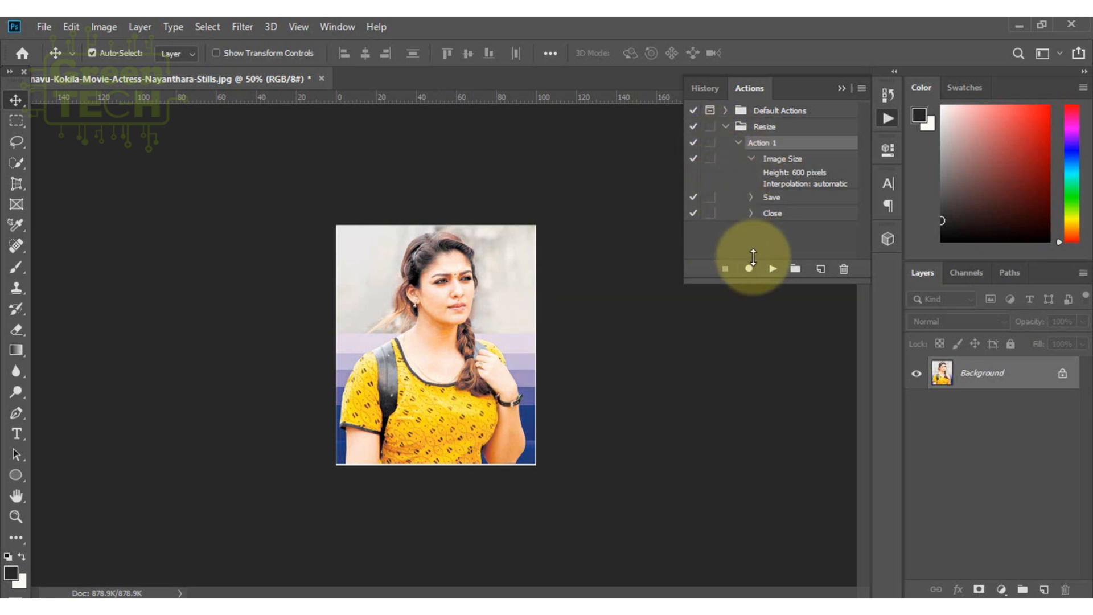
double_click(797, 182)
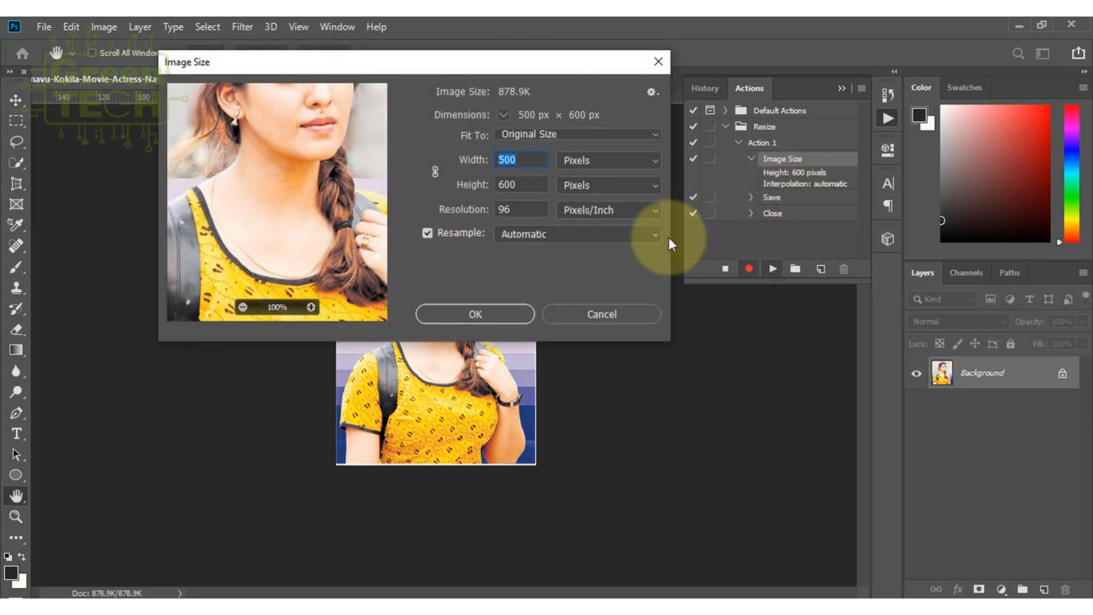
click(508, 317)
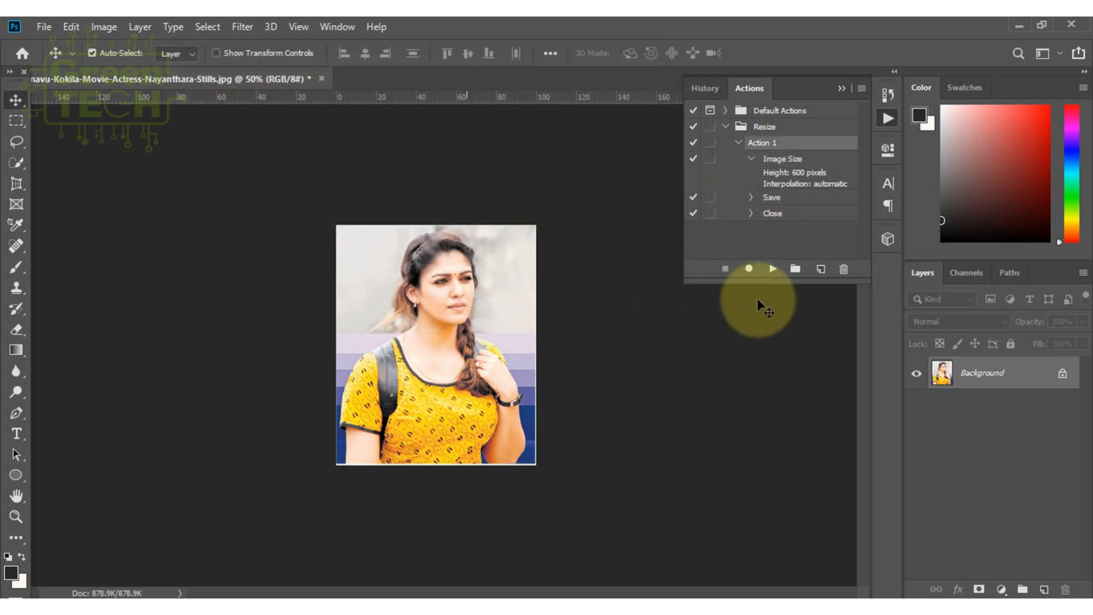
- Start recording after the Image Size command and set up a W x H x Resolution crop with a width of 400 px
click(763, 160)
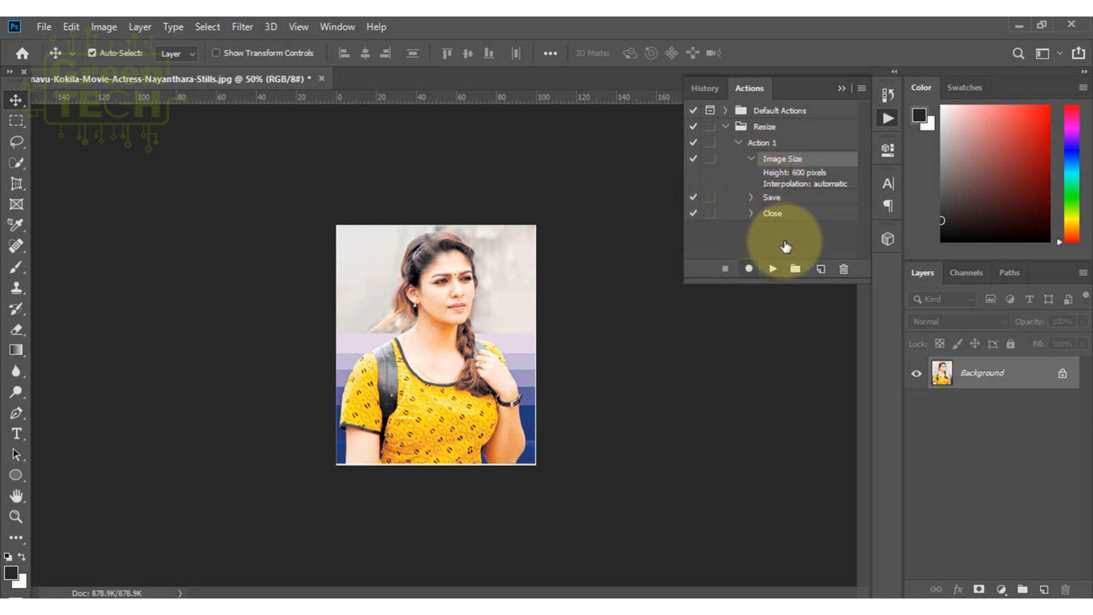
click(750, 269)
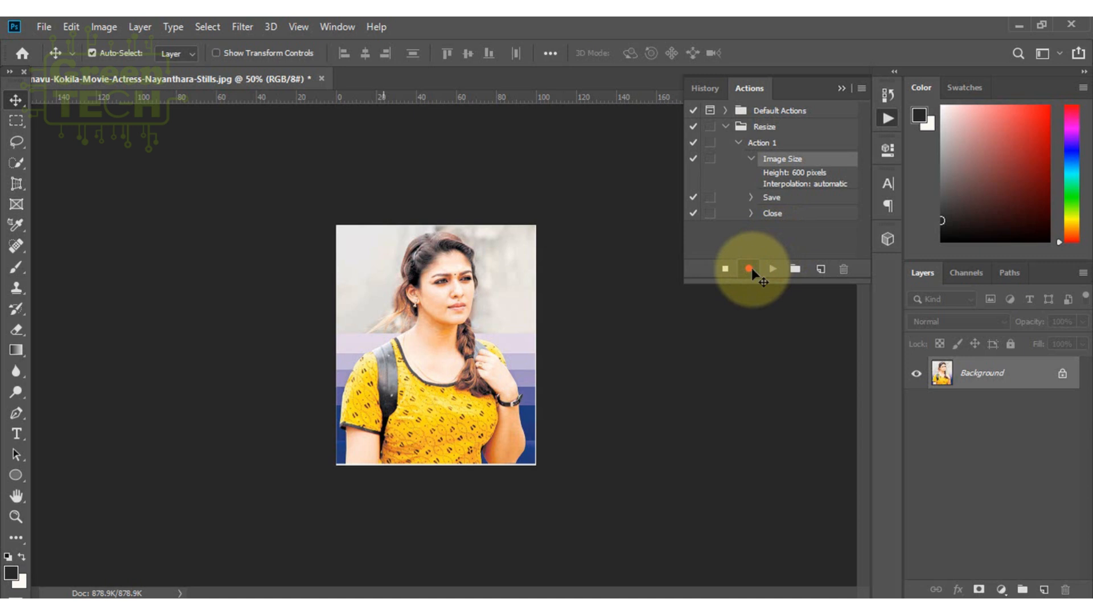
click(17, 538)
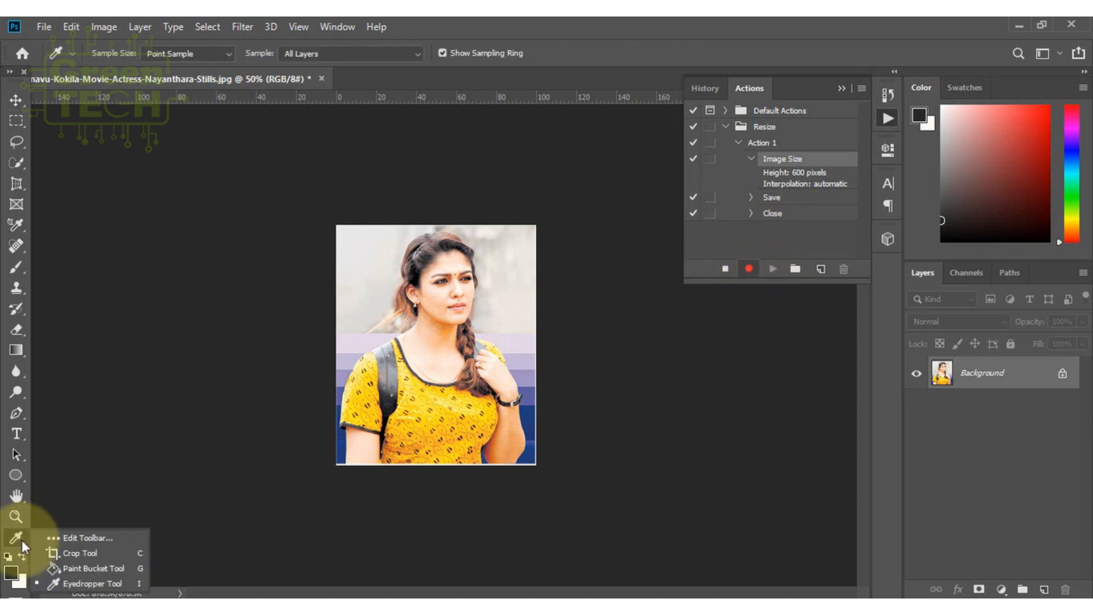
click(58, 553)
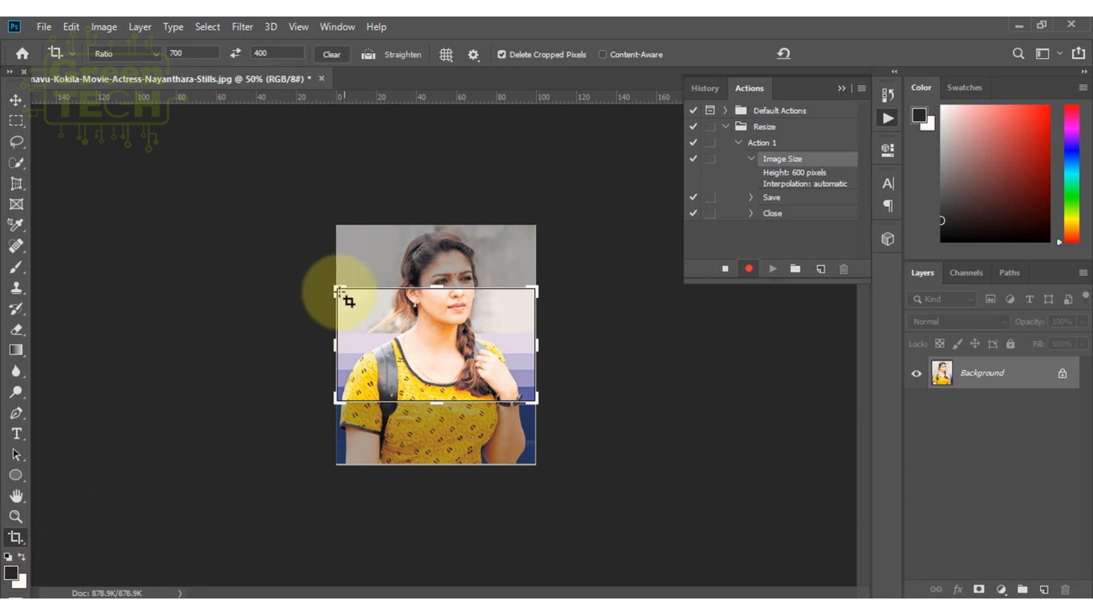
drag(342, 293, 226, 226)
click(125, 53)
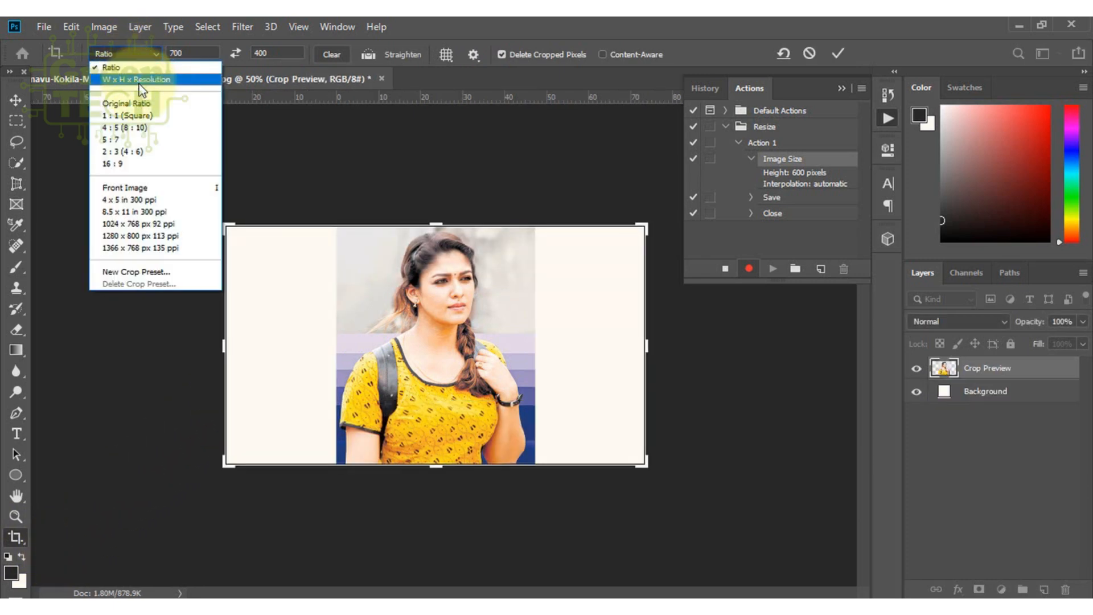
click(139, 83)
double_click(175, 53)
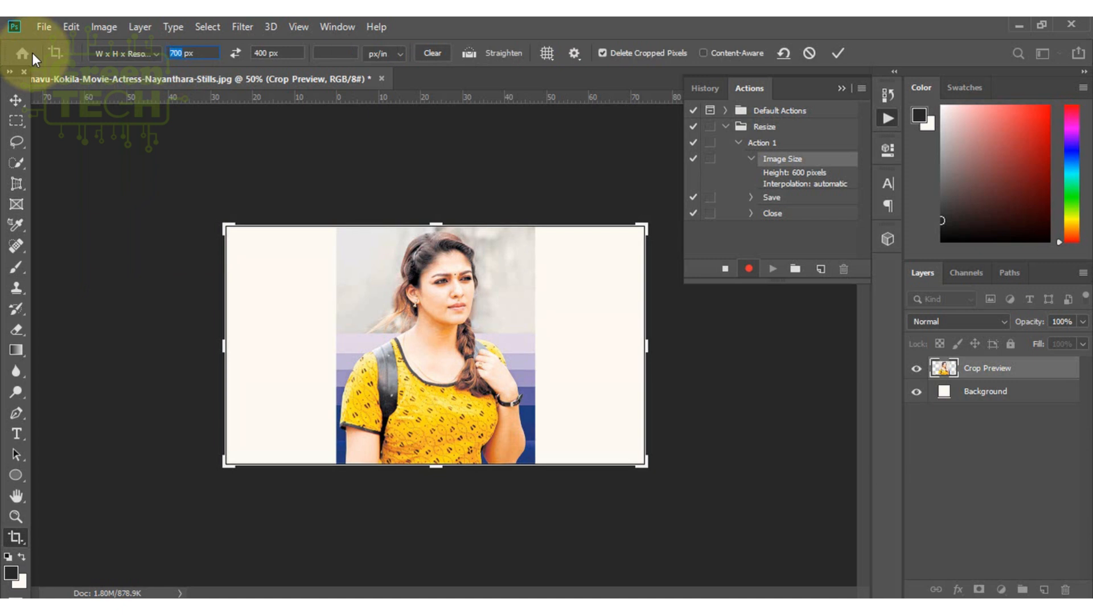
text(400)
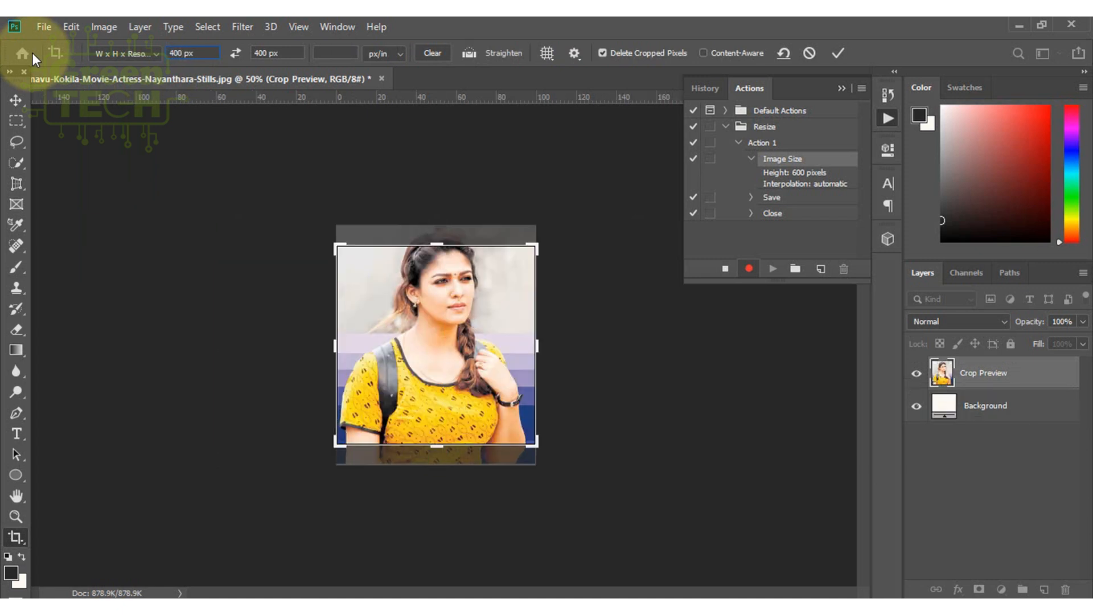
- Shift the photo down within the crop frame, apply the crop and stop recording the action
drag(427, 282, 445, 307)
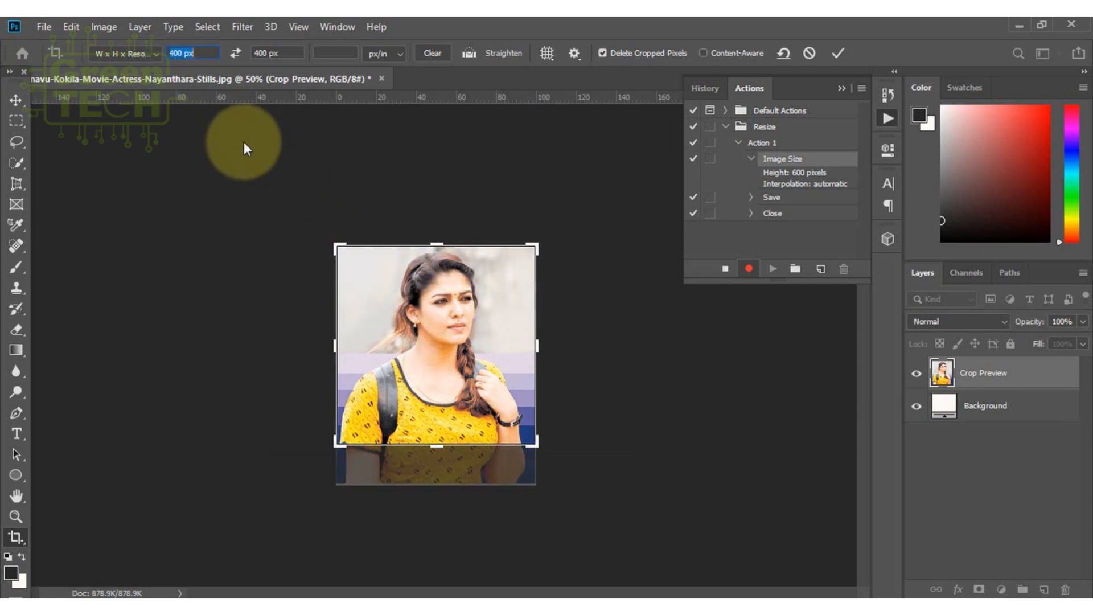
key(Return)
key(Return)
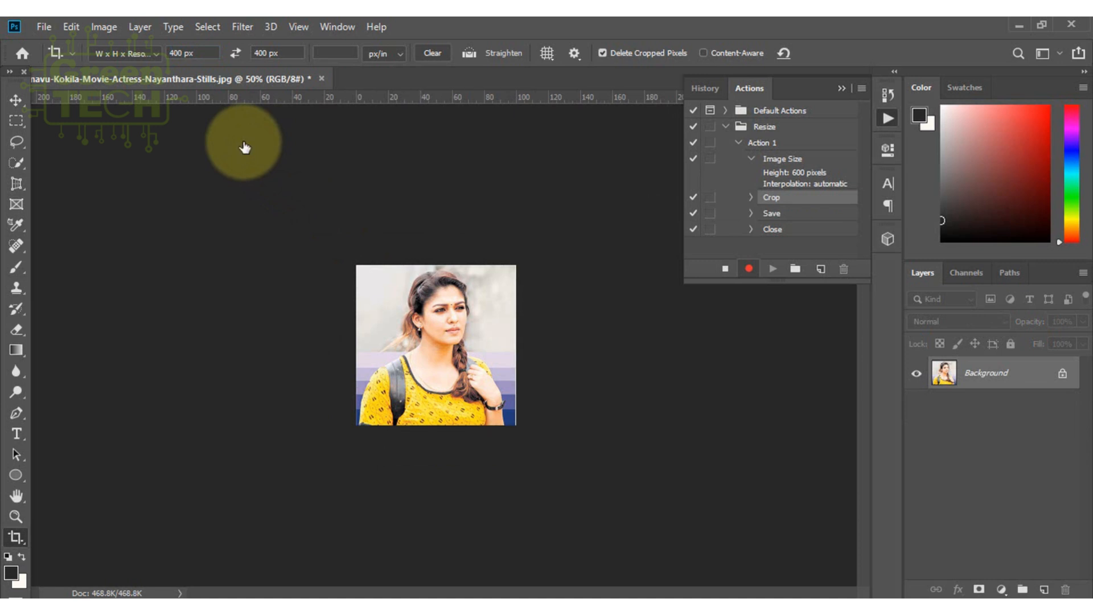
click(725, 268)
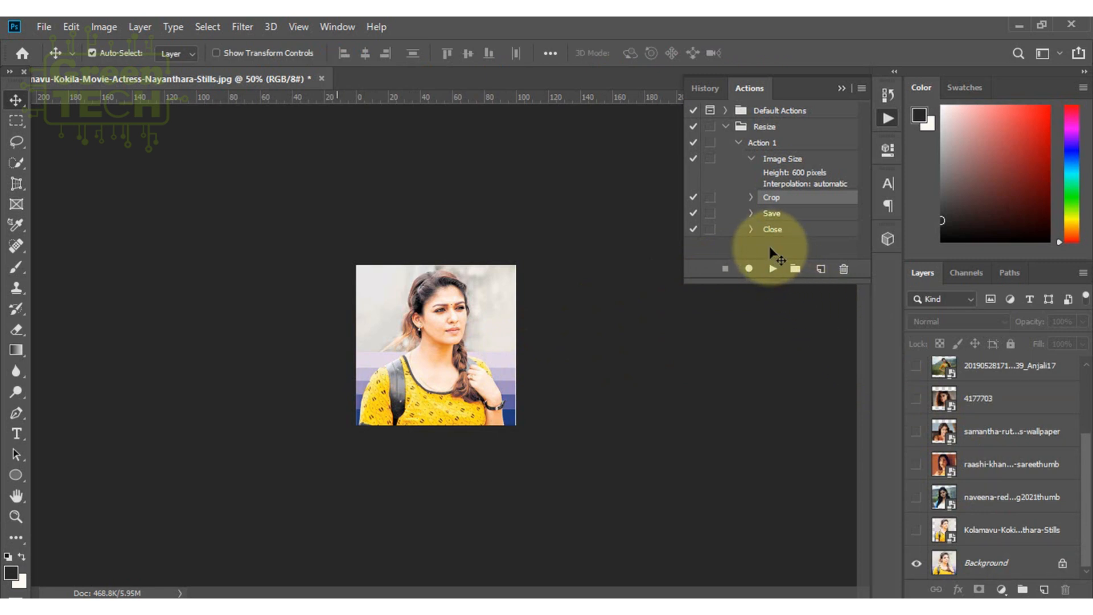
- Close the cropped Kolamavu-Kokila photo and check the Resize folder in File Explorer, returning to the Photo folder
click(321, 77)
click(12, 142)
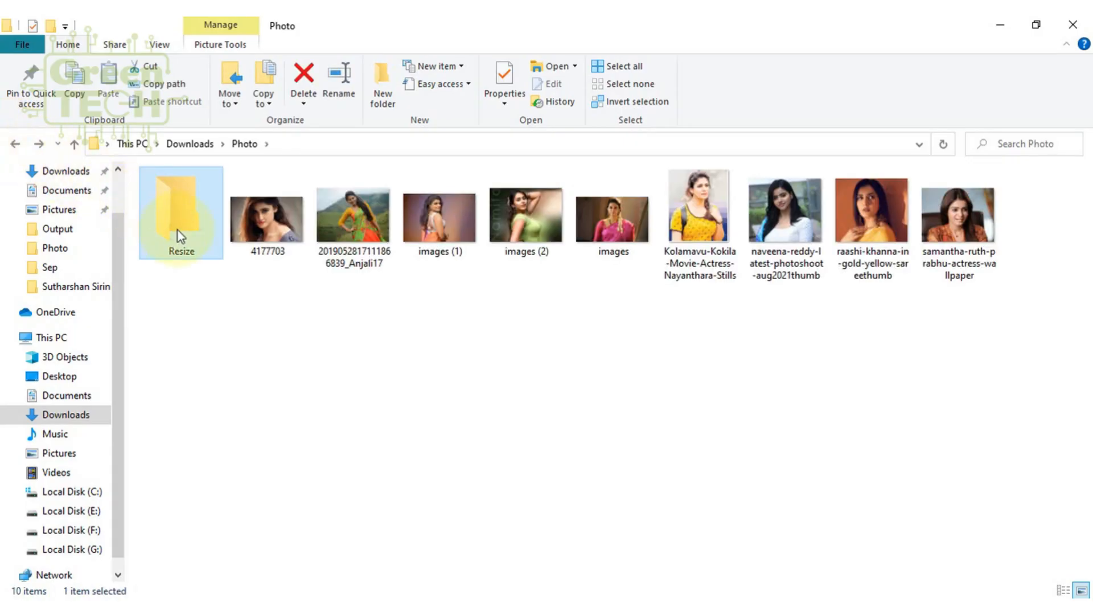
double_click(181, 236)
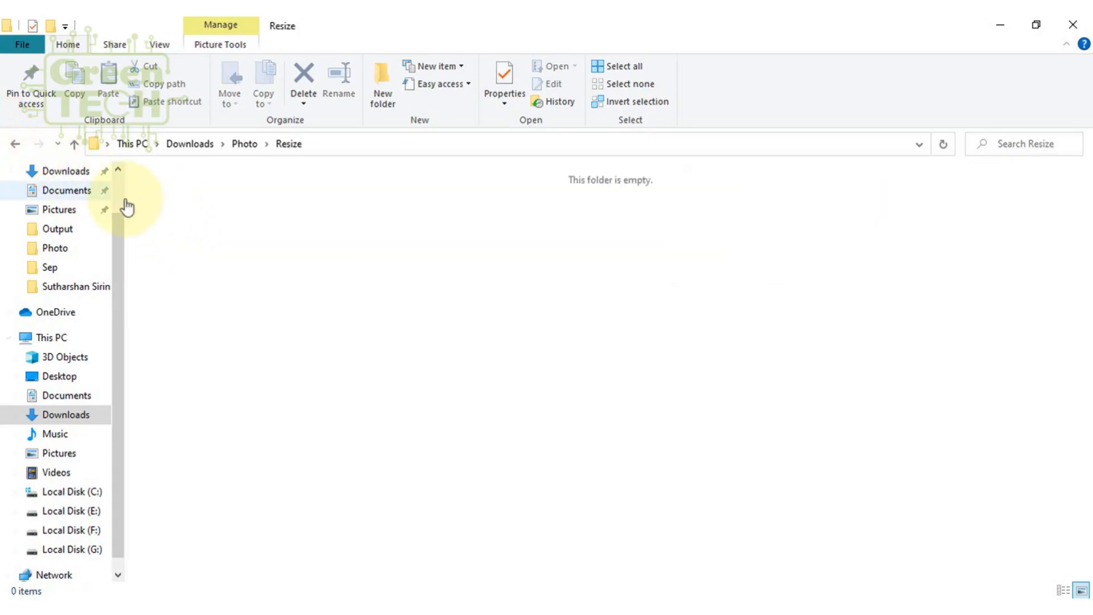
click(14, 144)
- Open all nine photos from the Photo folder in Photoshop, leaving out the Resize subfolder
drag(286, 301, 1085, 170)
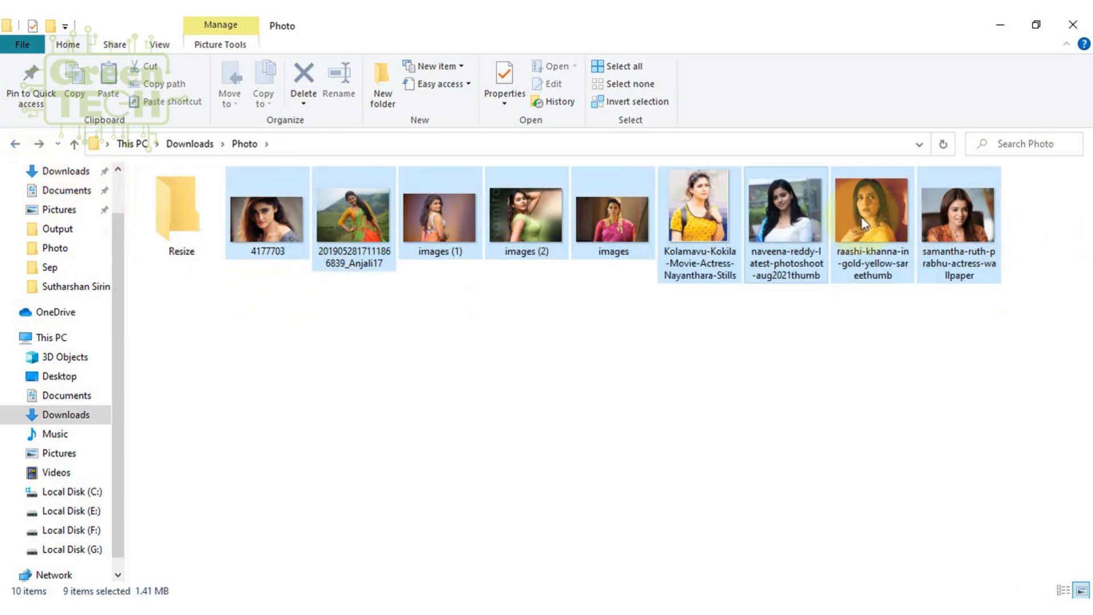
drag(786, 216, 809, 609)
drag(786, 555, 719, 335)
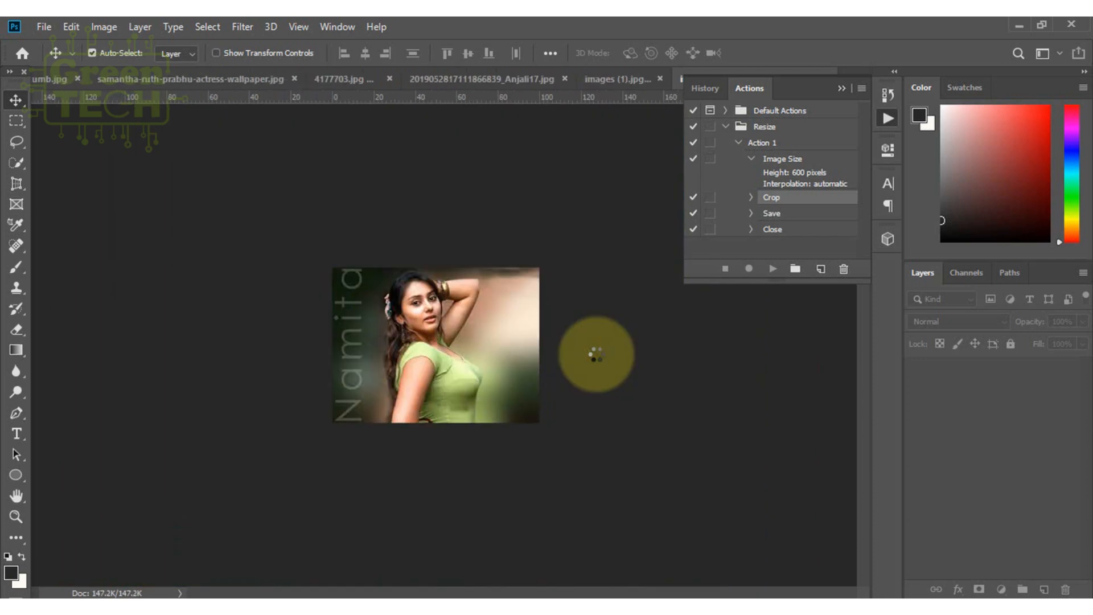
- Play the whole of Action 1 on each open photo in turn to resize, crop, save and close them all
click(773, 268)
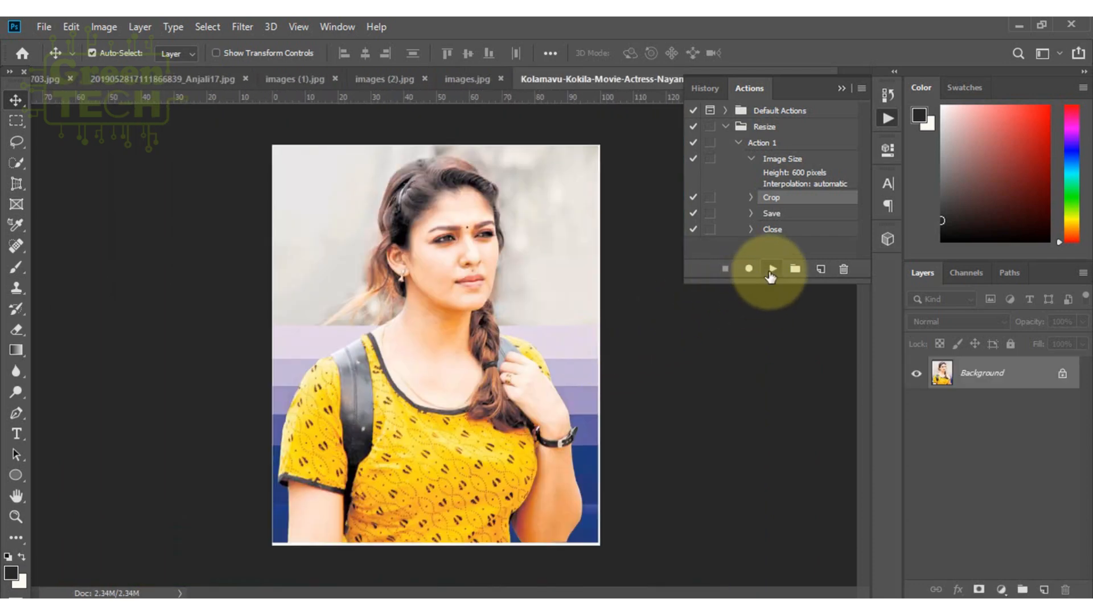
click(772, 268)
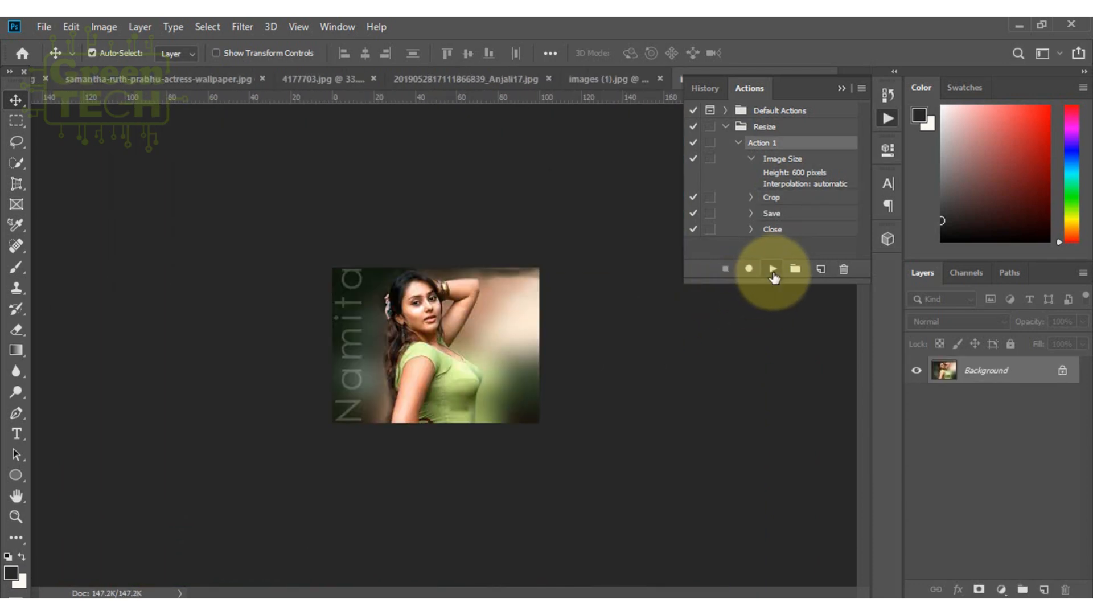
click(773, 268)
click(773, 268)
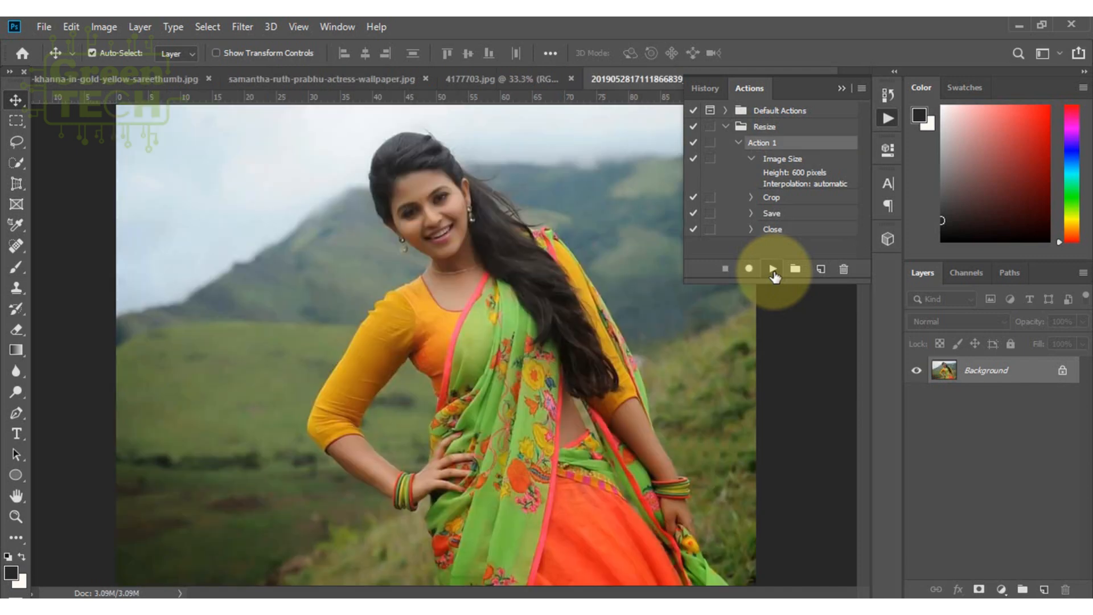
click(773, 268)
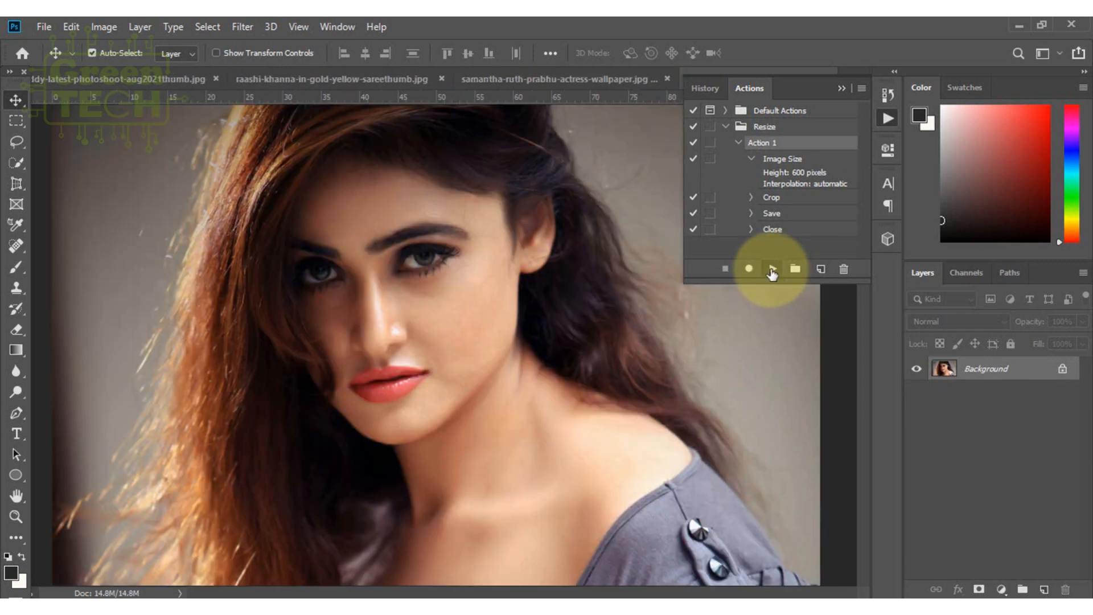
click(773, 268)
click(772, 268)
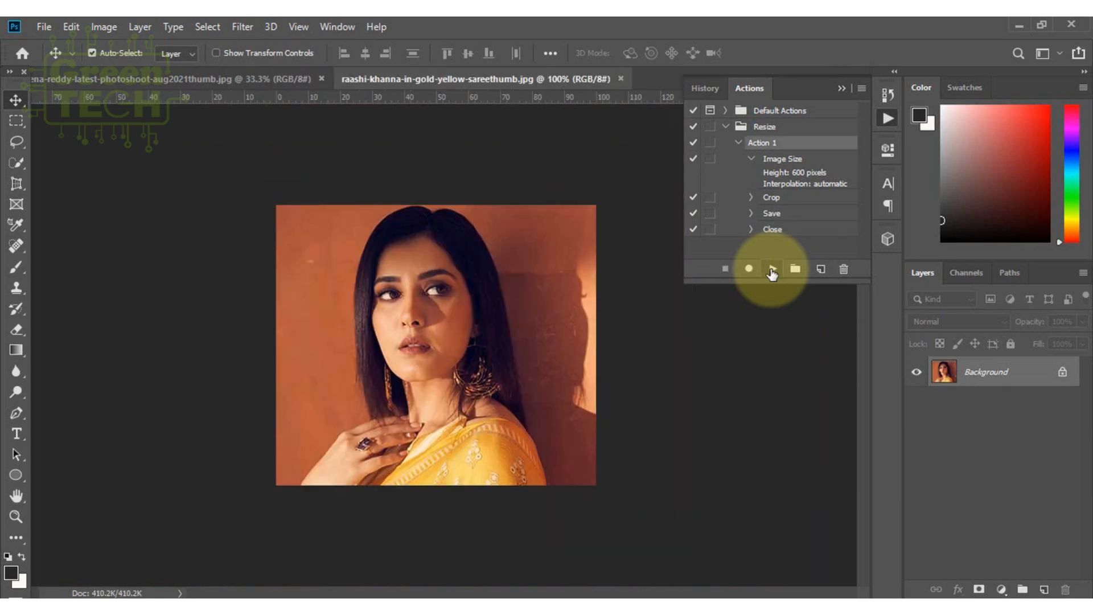
click(773, 269)
click(773, 271)
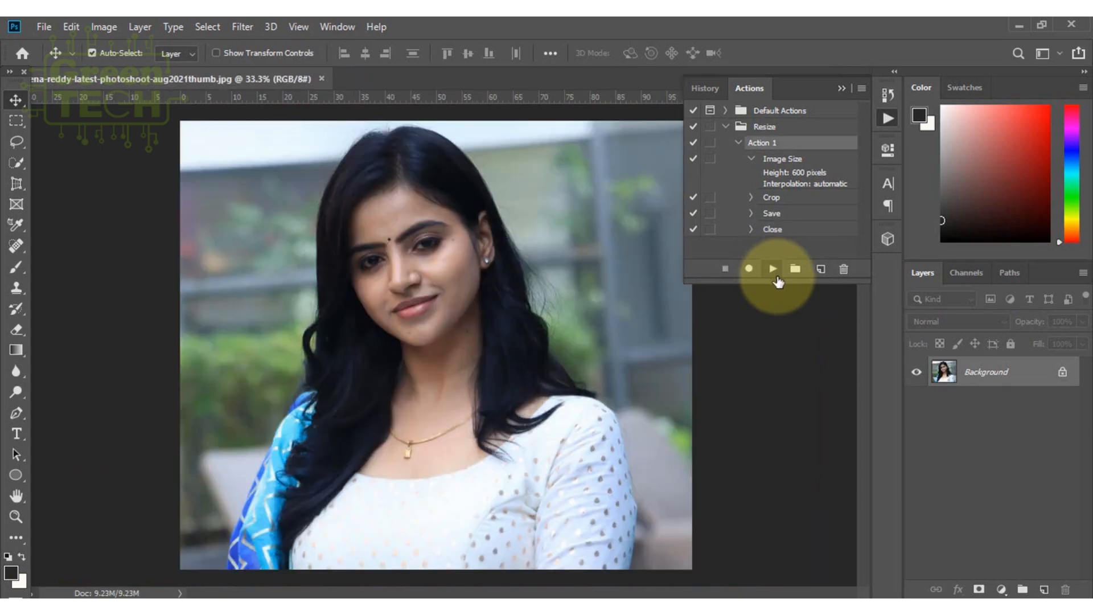
- Switch to File Explorer, review the cropped copies in the Resize folder, and return to Photoshop
click(241, 605)
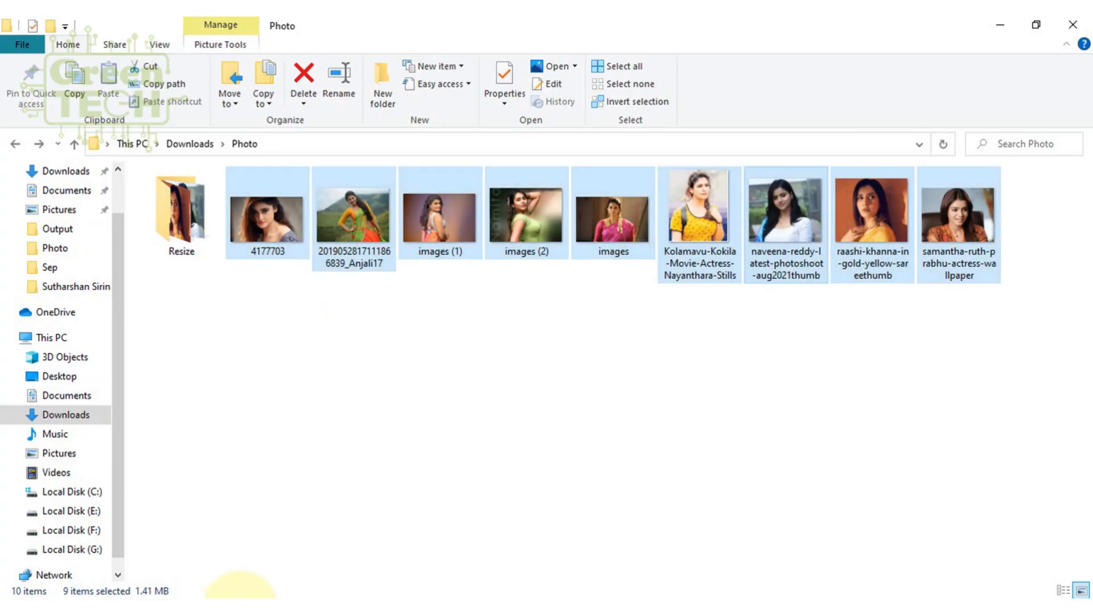
double_click(188, 234)
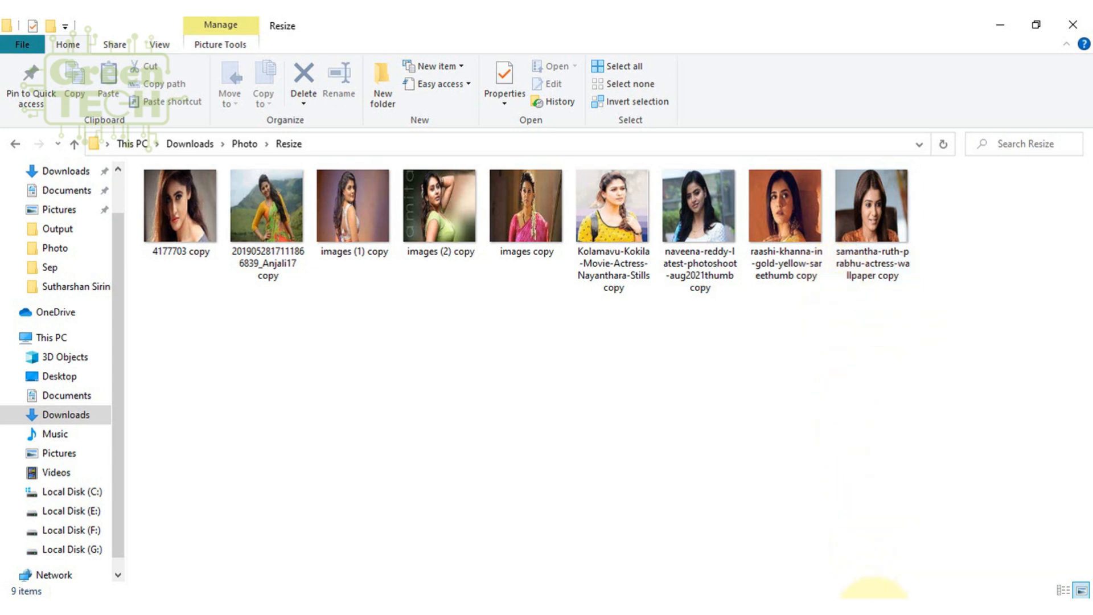
click(874, 611)
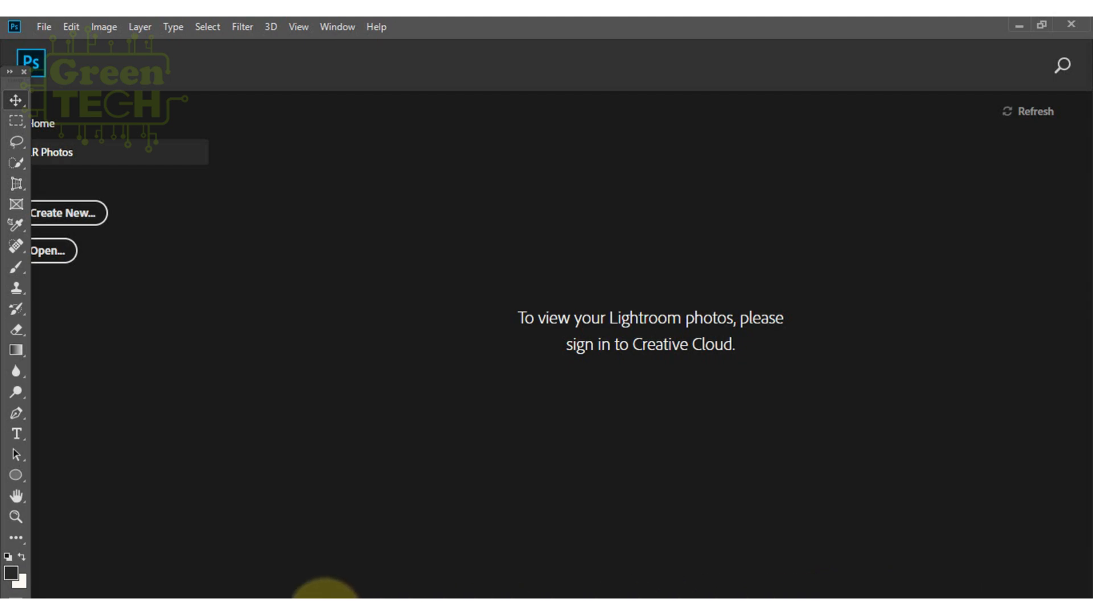
- Open the original Kolamavu-Kokila photo from the Photo folder in Photoshop
click(210, 611)
click(253, 149)
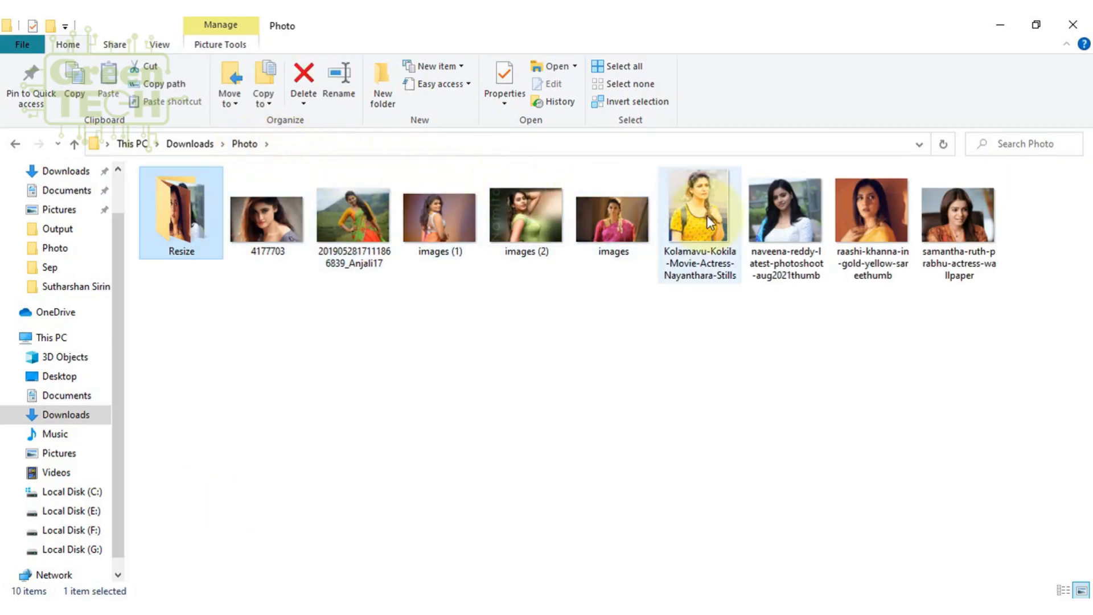
click(839, 610)
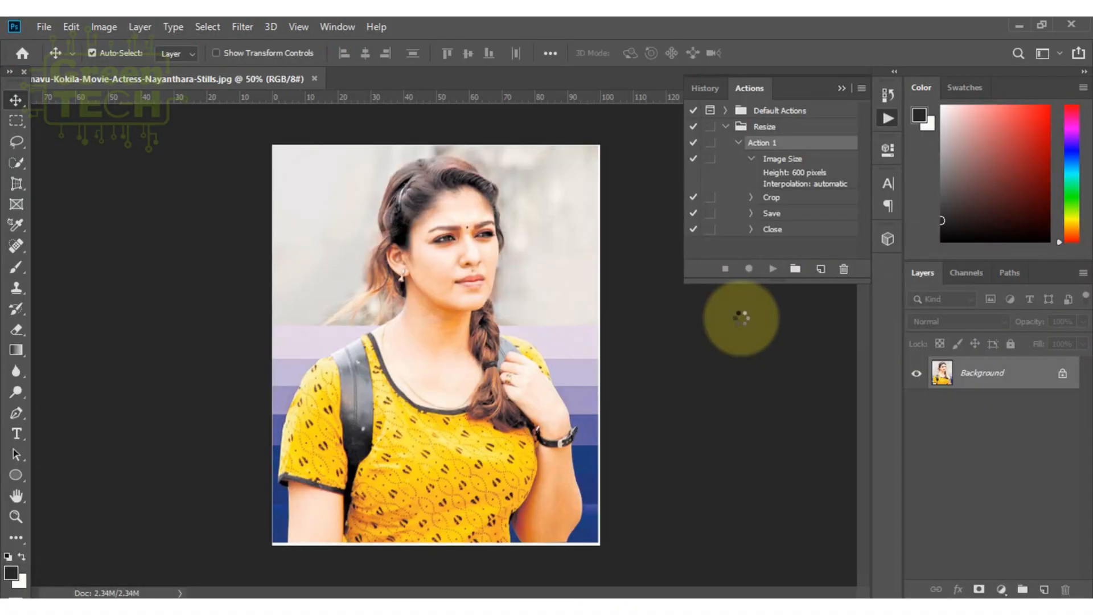